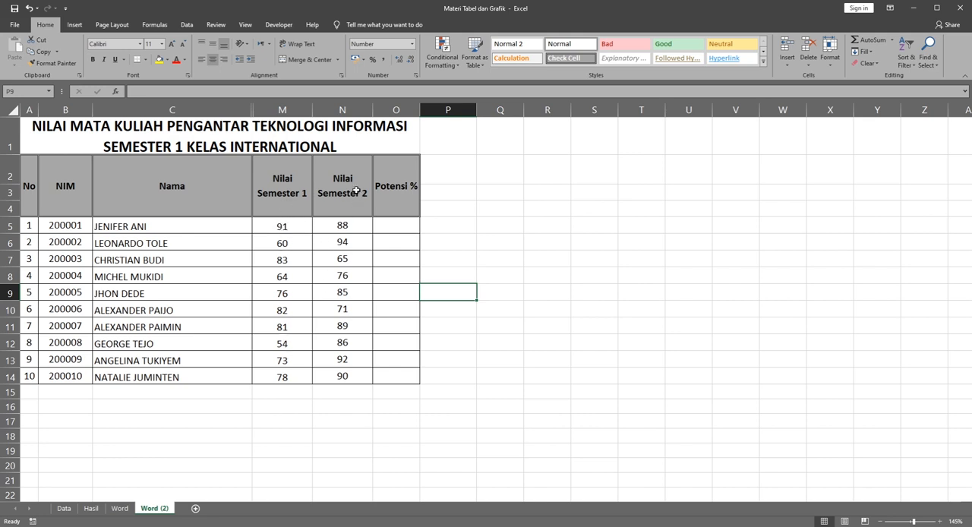
Step: Enter the formula =((N5-M5)/M5*100%) in cell O5 to calculate the first student's potential percentage
click(388, 229)
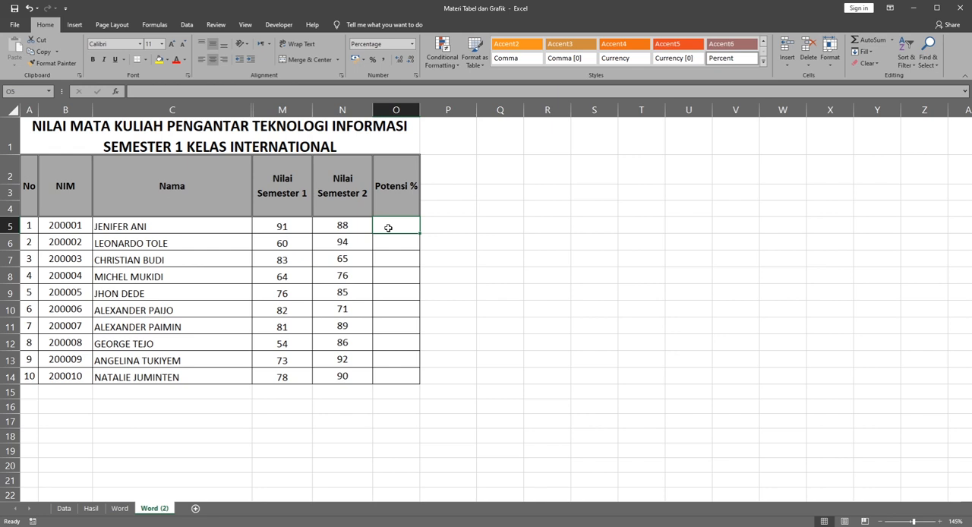
text(=)
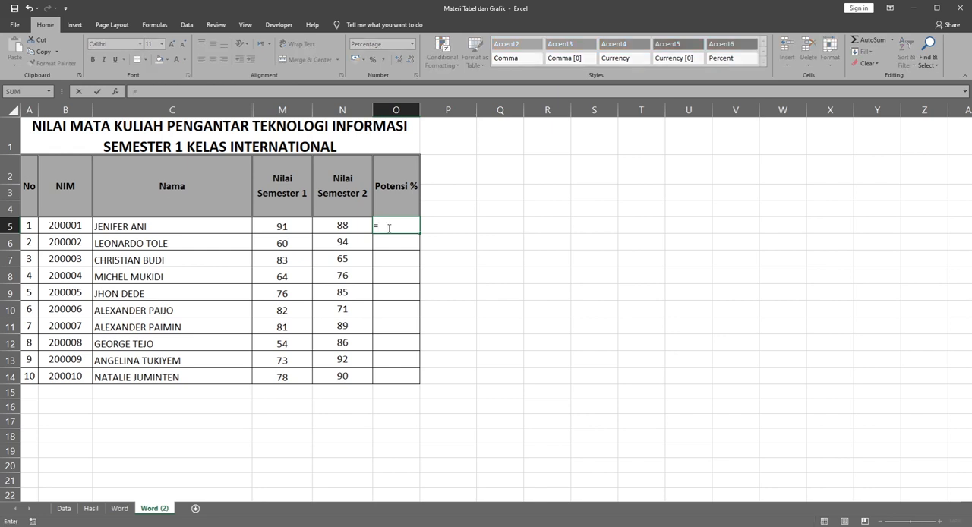
click(342, 226)
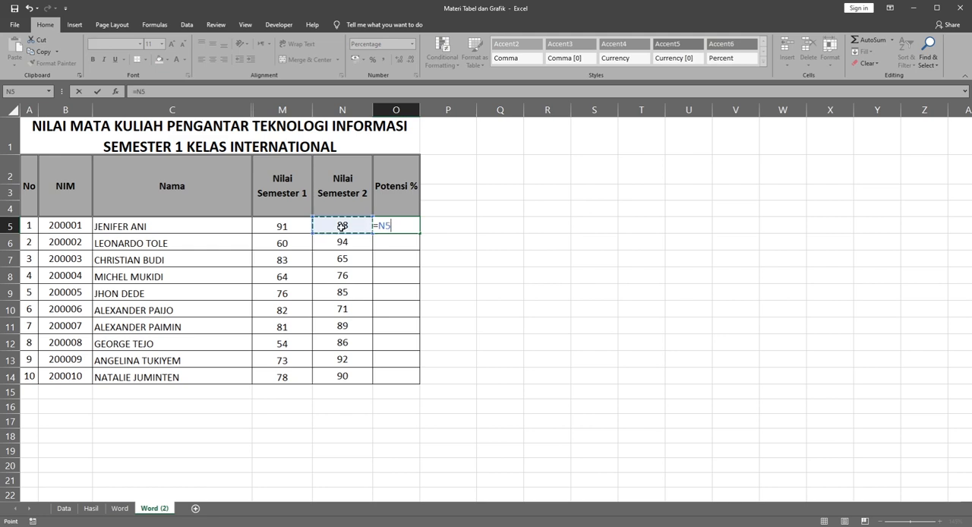
text(-)
click(288, 223)
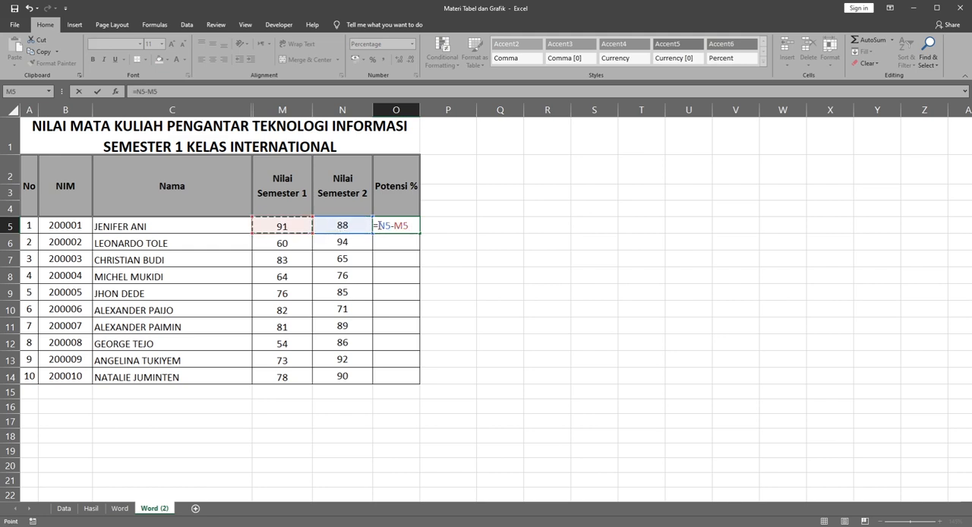
click(379, 226)
text((()
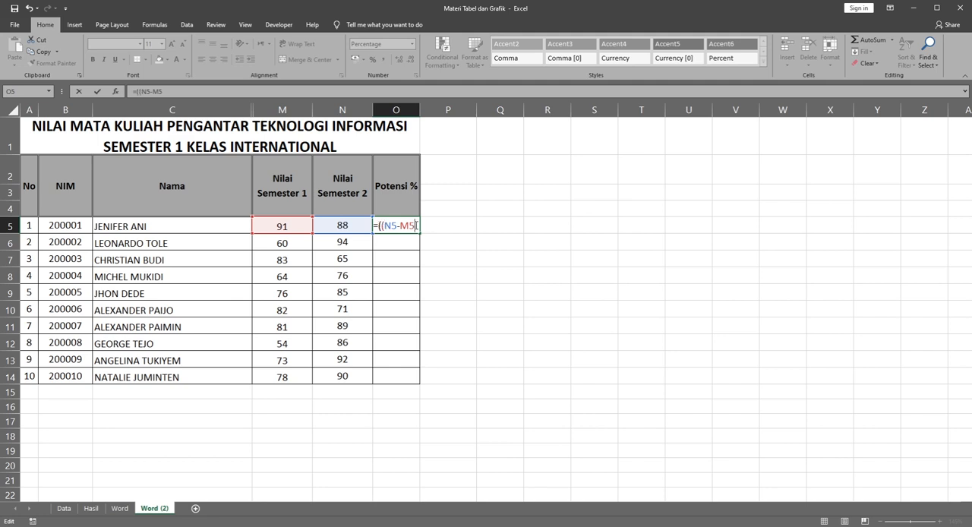
text()/)
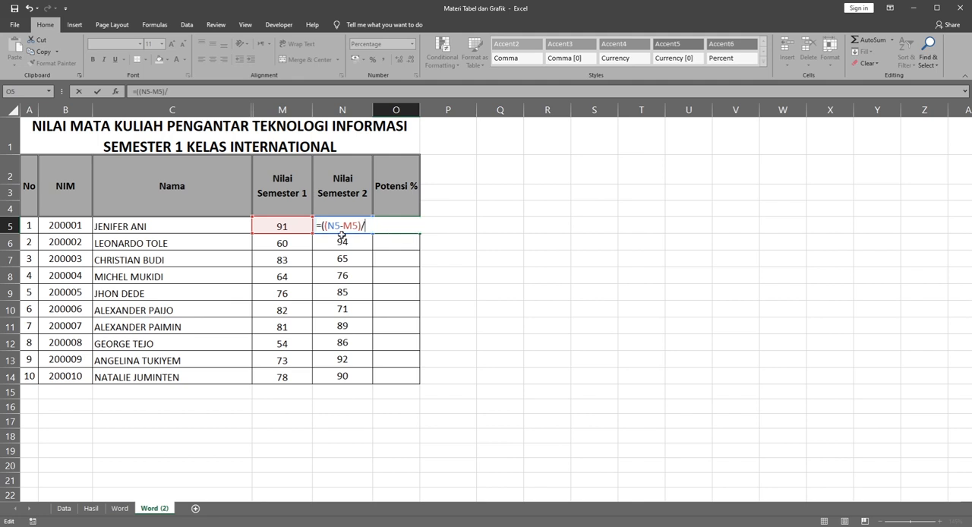
click(287, 227)
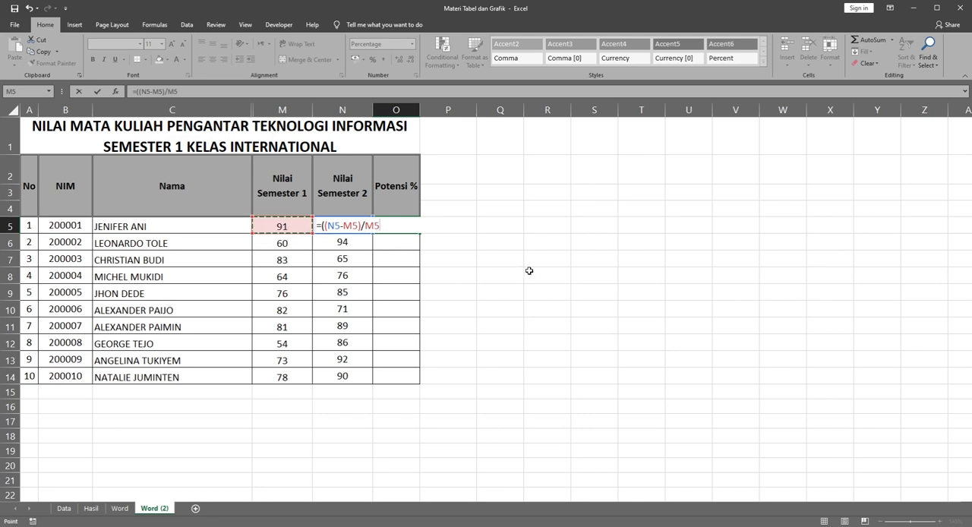
text(*100)
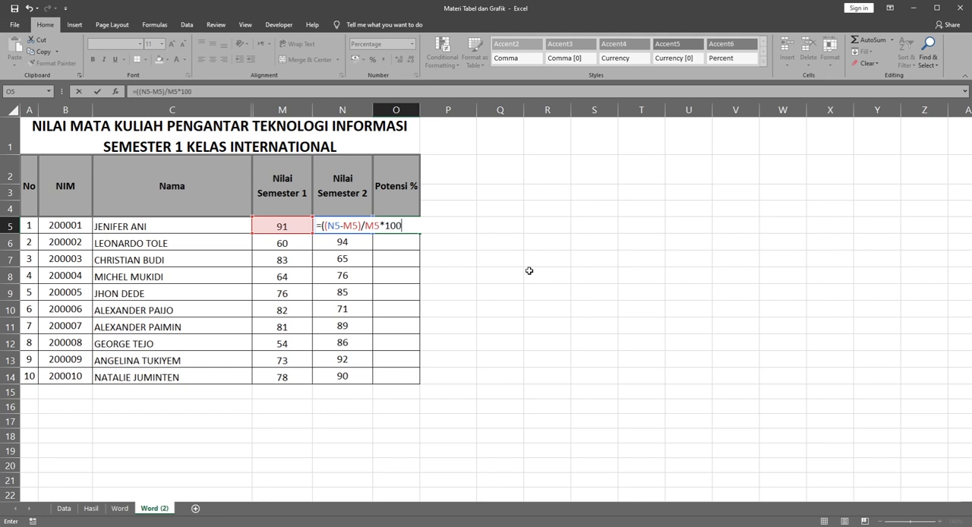
text(%)
key(Return)
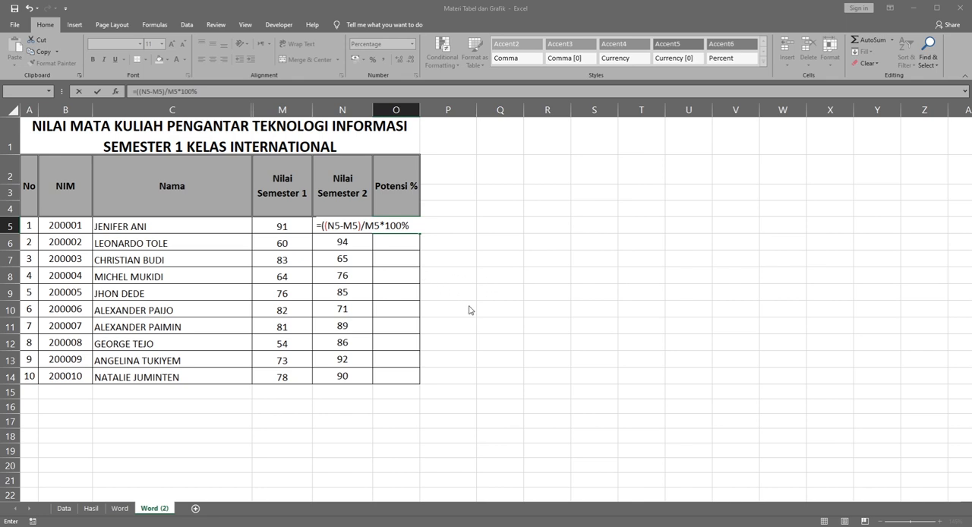
key(Return)
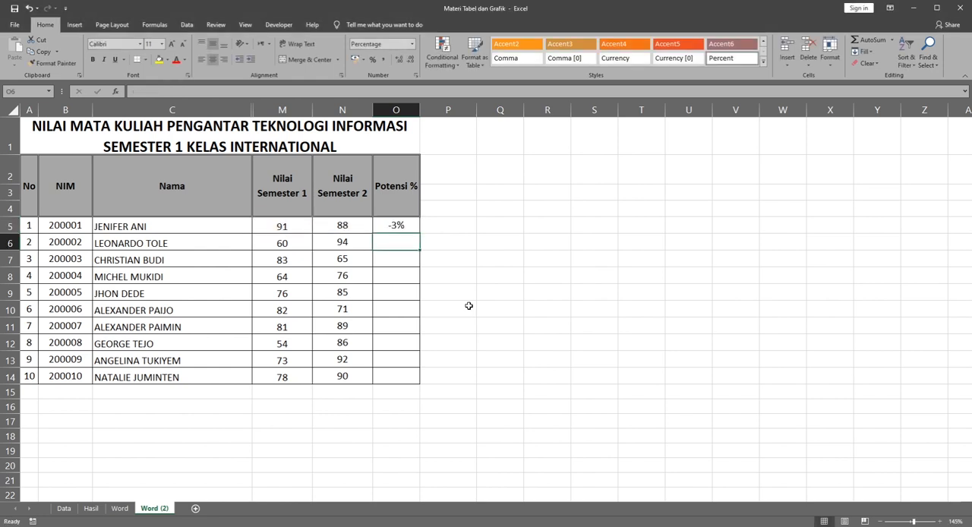
Step: Apply the comma number style to the whole Potensi % column, and switch the column back to percentage format
click(397, 225)
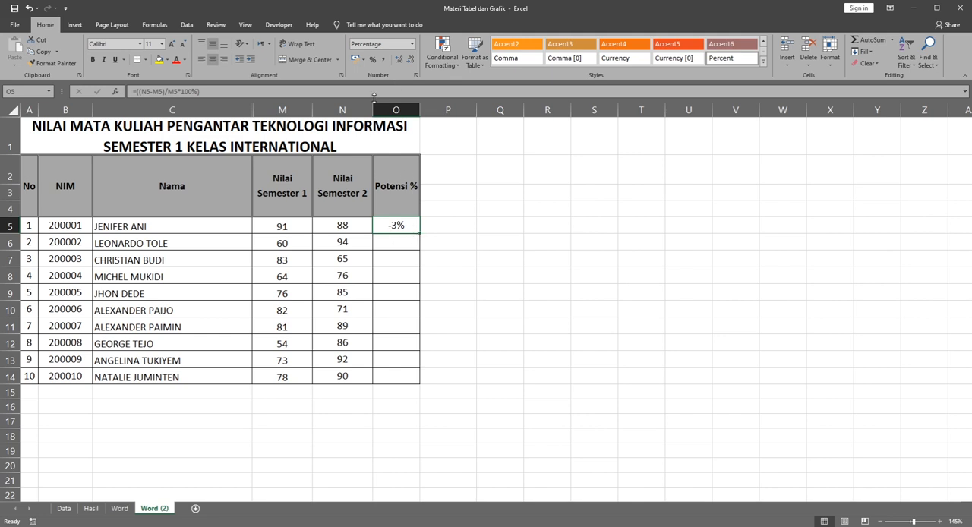
click(395, 110)
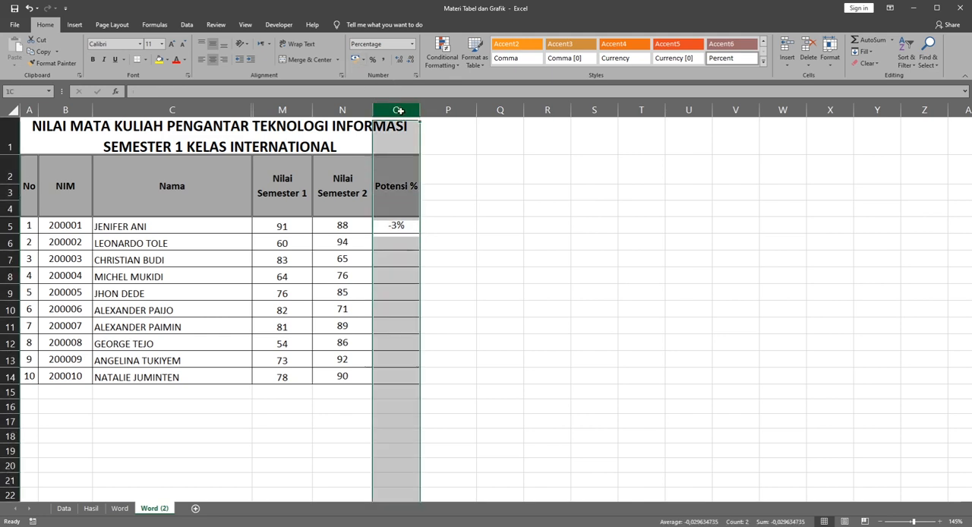
click(384, 62)
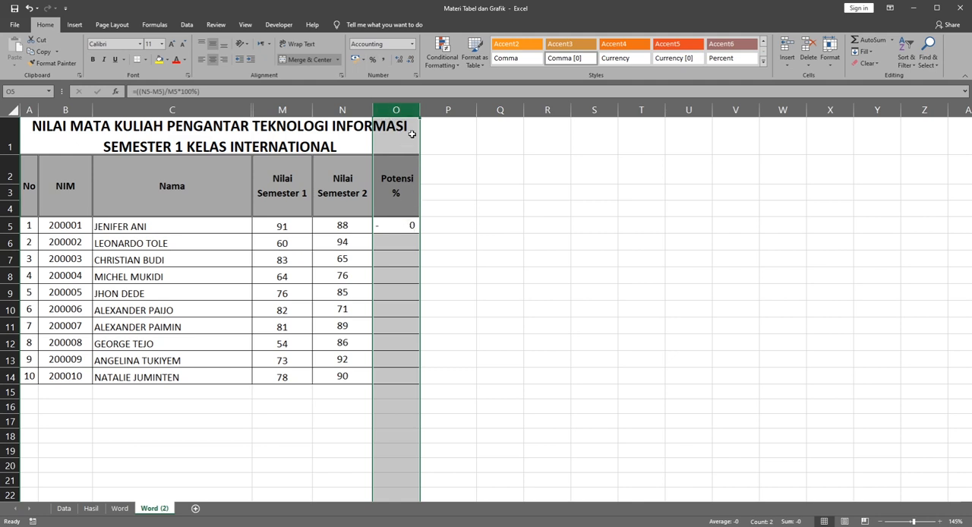
click(396, 106)
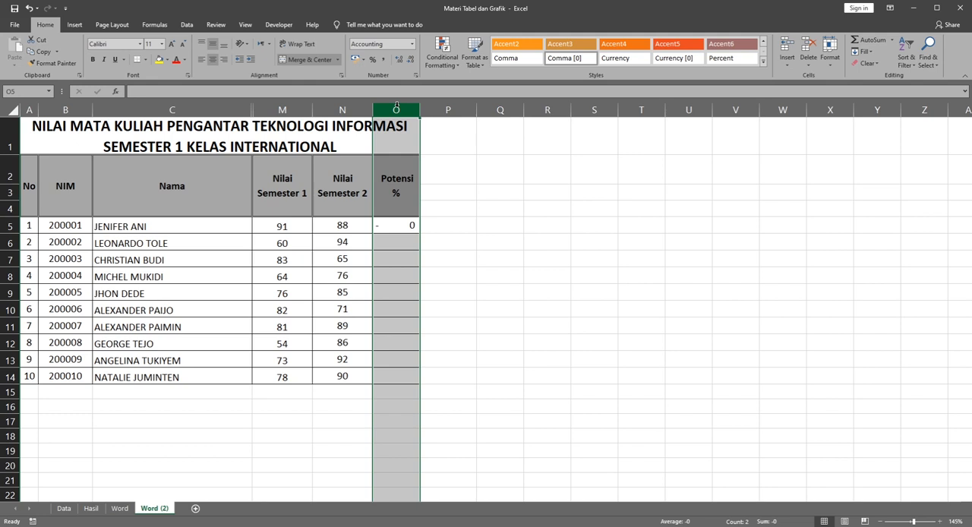
click(373, 60)
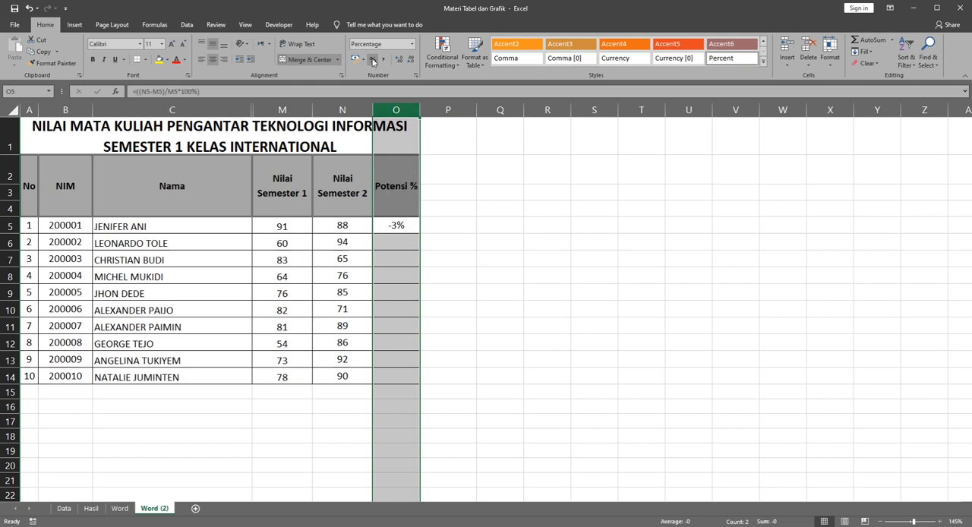
Step: Copy the percentage formula from O5 down through O14 for the remaining students
click(403, 227)
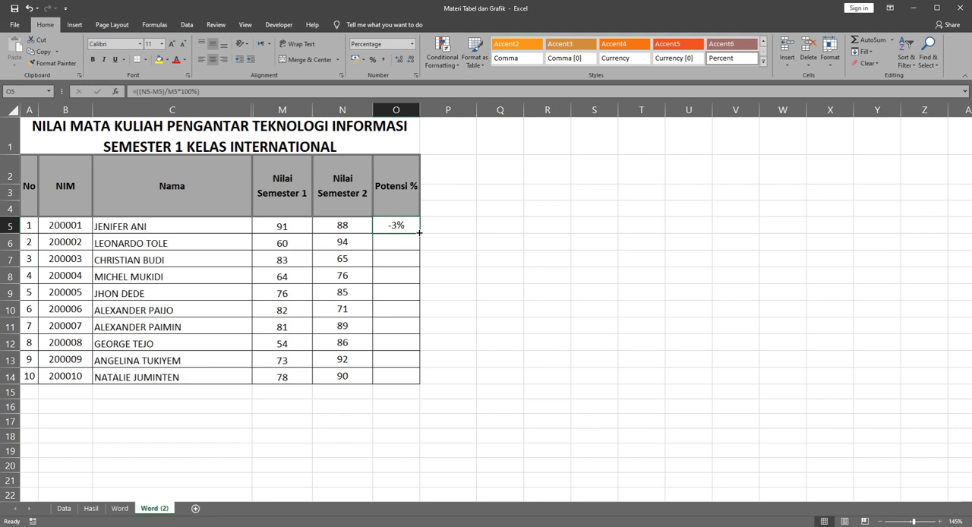
drag(419, 232, 410, 380)
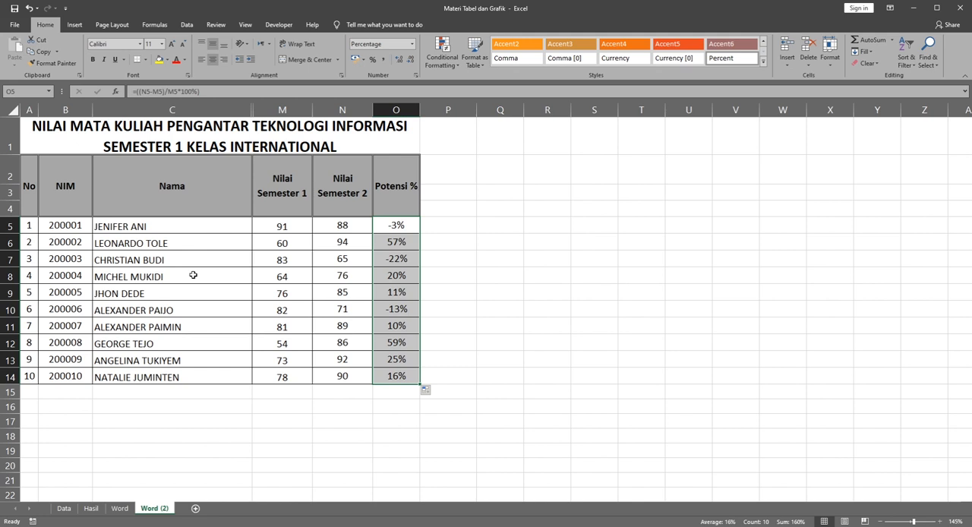
Step: Insert a clustered column chart from the data in C5:O14 and place it directly beside the table
drag(116, 228, 370, 256)
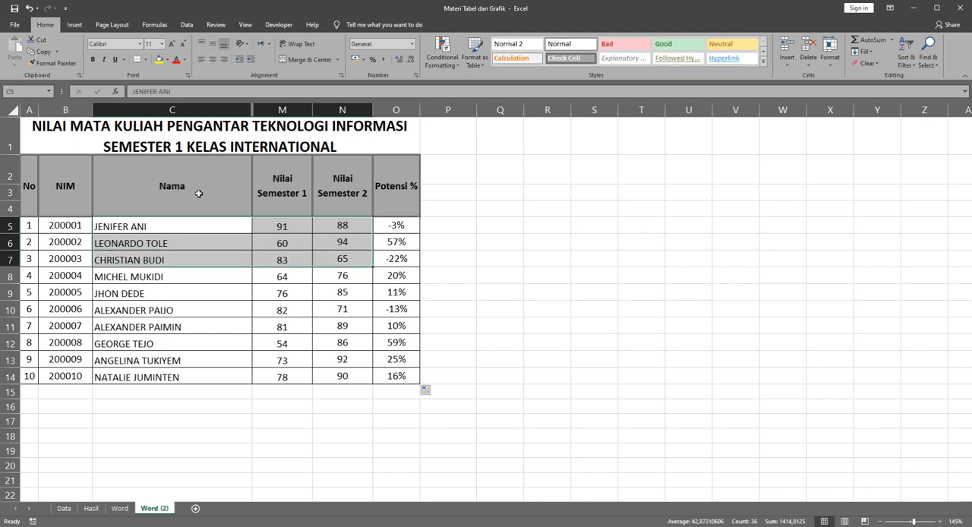
drag(183, 228, 392, 374)
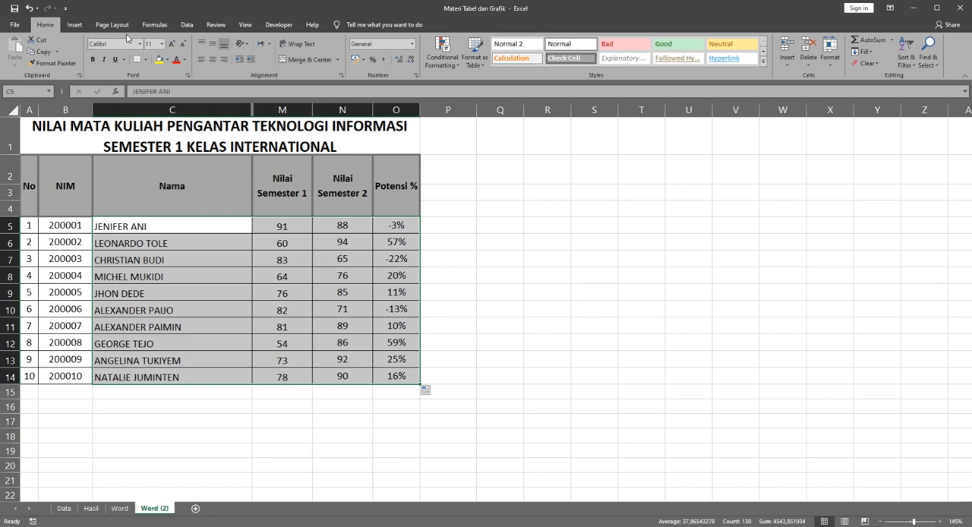
click(74, 24)
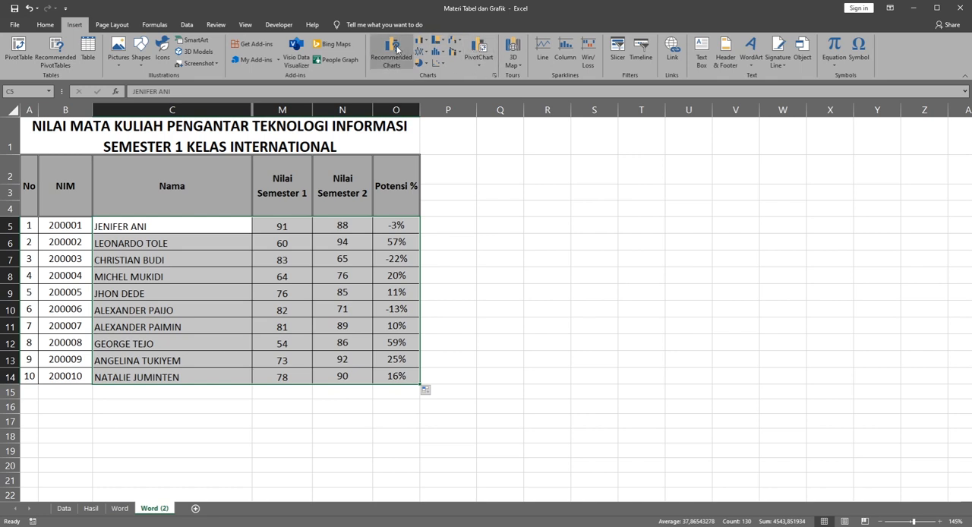
click(426, 46)
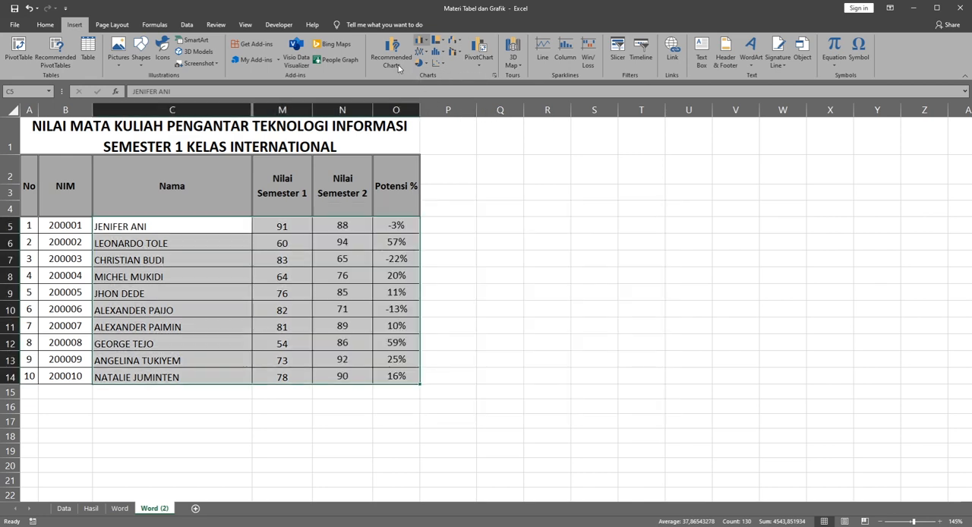
click(395, 60)
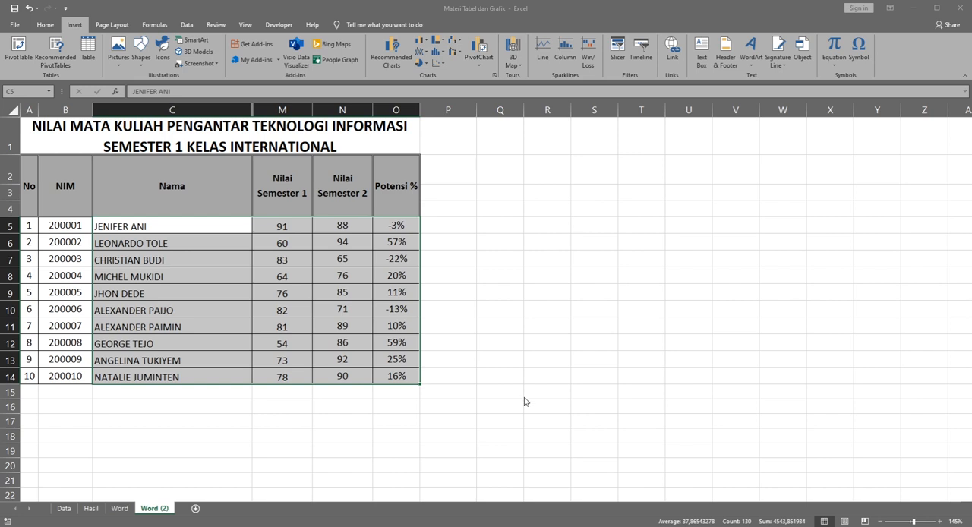
key(alt+F1)
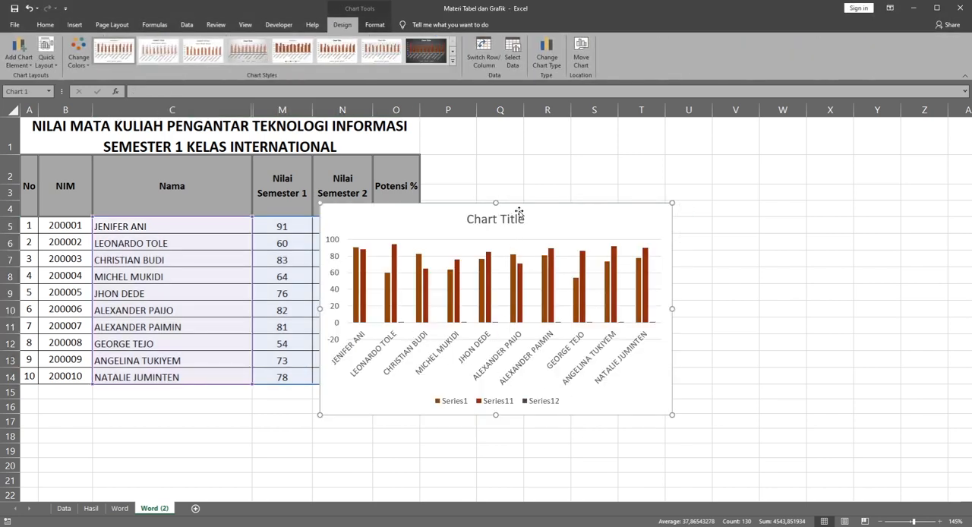
drag(524, 210, 626, 162)
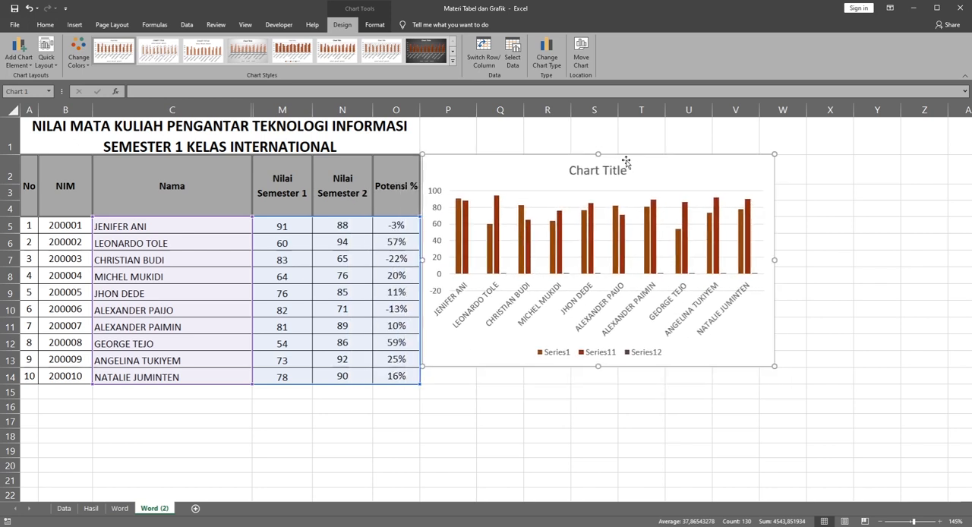
Step: Try to give only the first student's Semester 1 bar a light orange solid fill
click(459, 240)
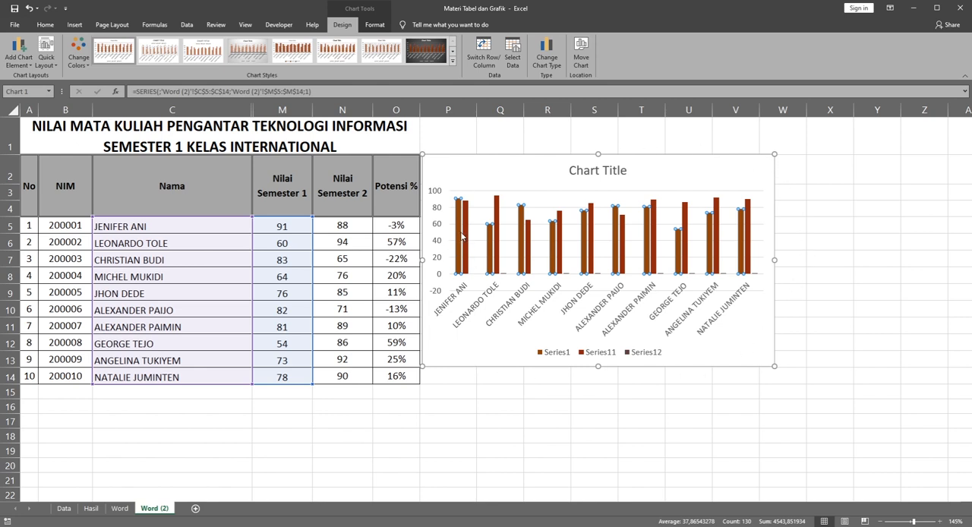
click(460, 235)
double_click(460, 236)
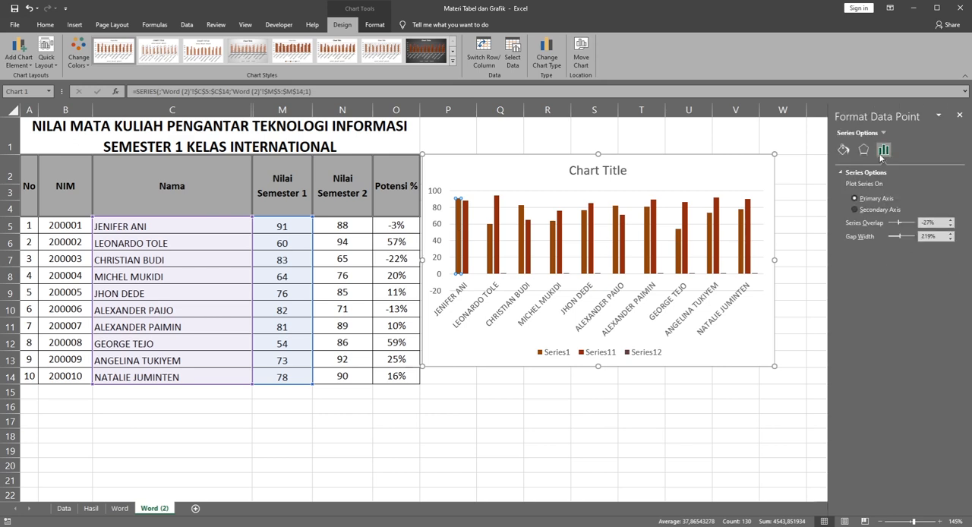
click(844, 150)
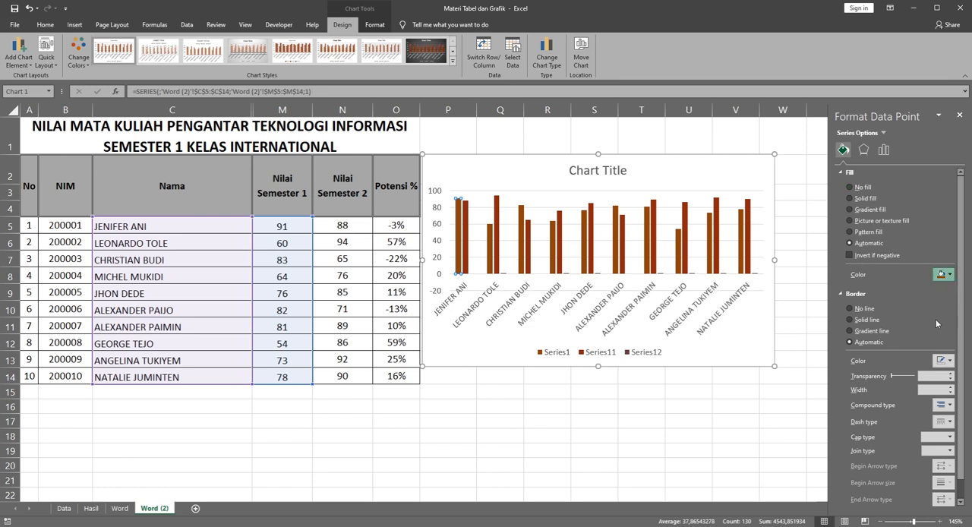
click(935, 321)
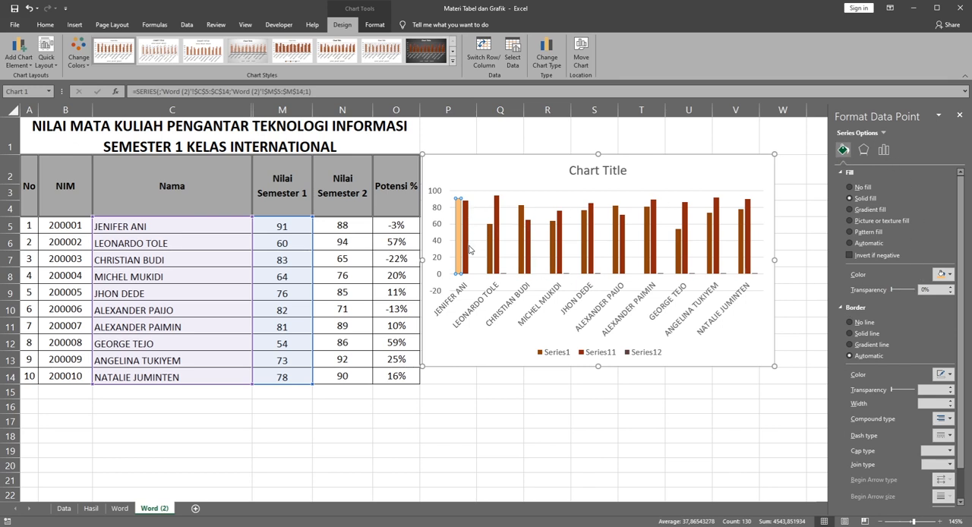
click(487, 374)
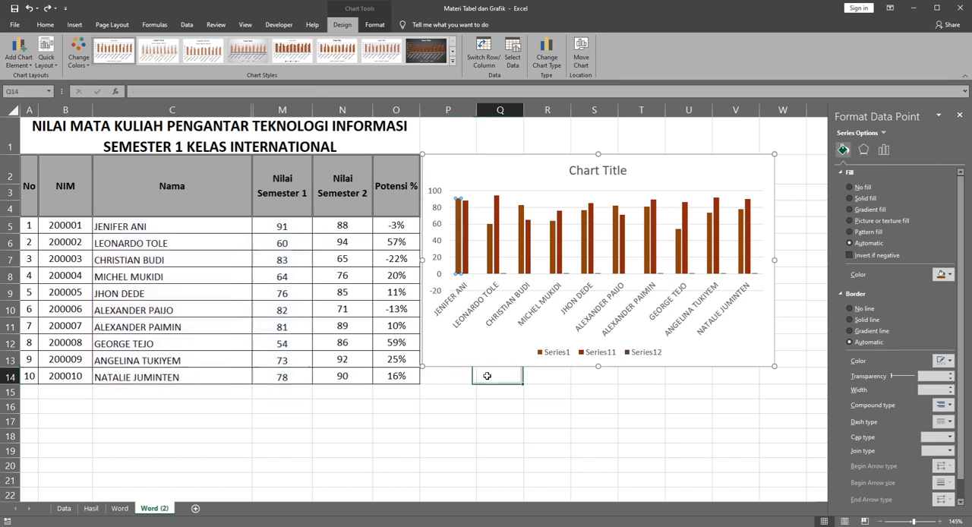
click(459, 258)
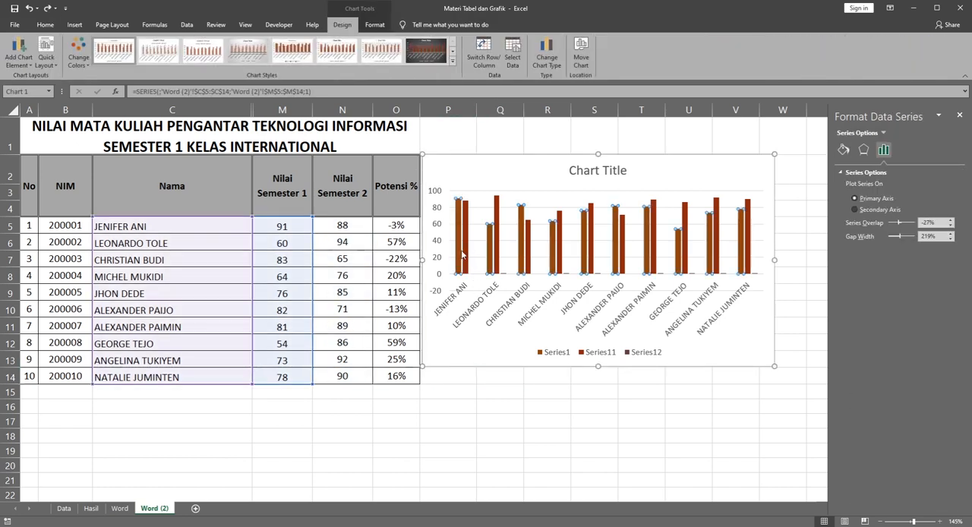
click(843, 150)
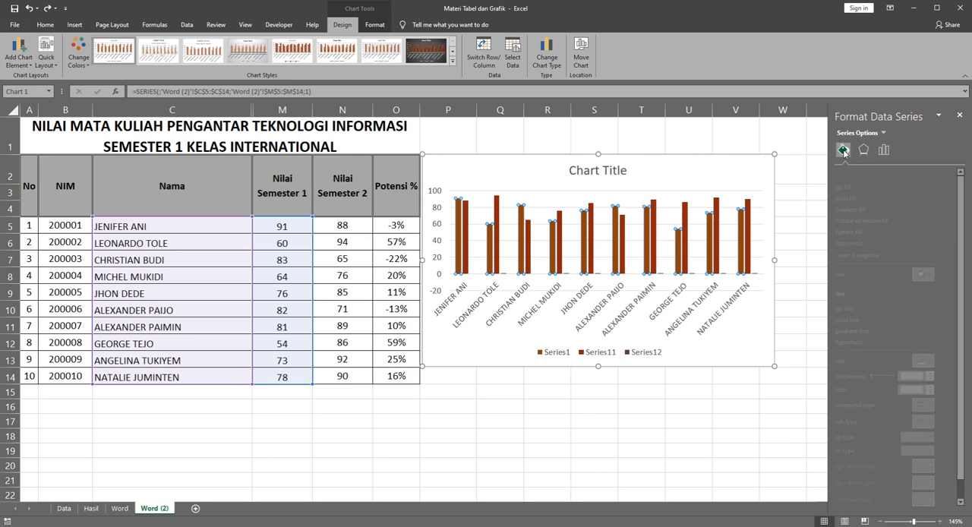
click(459, 222)
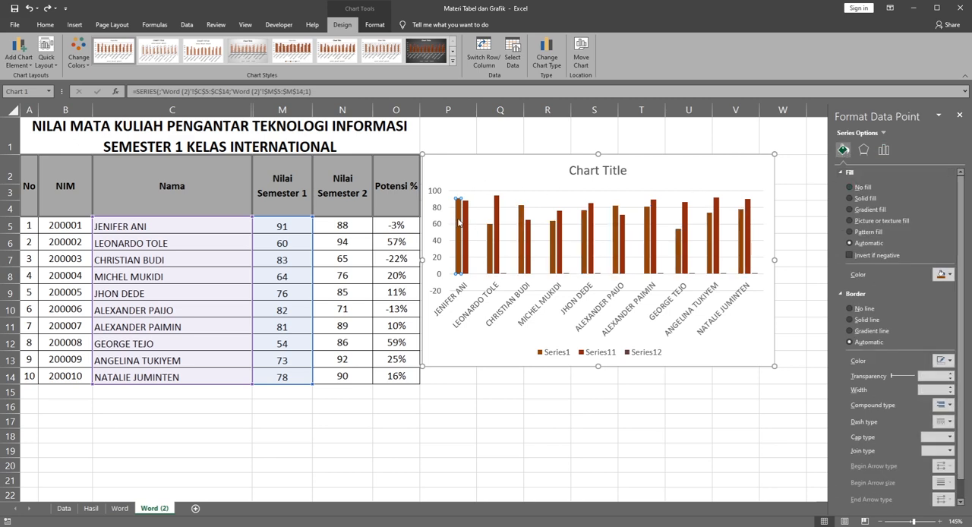
click(478, 146)
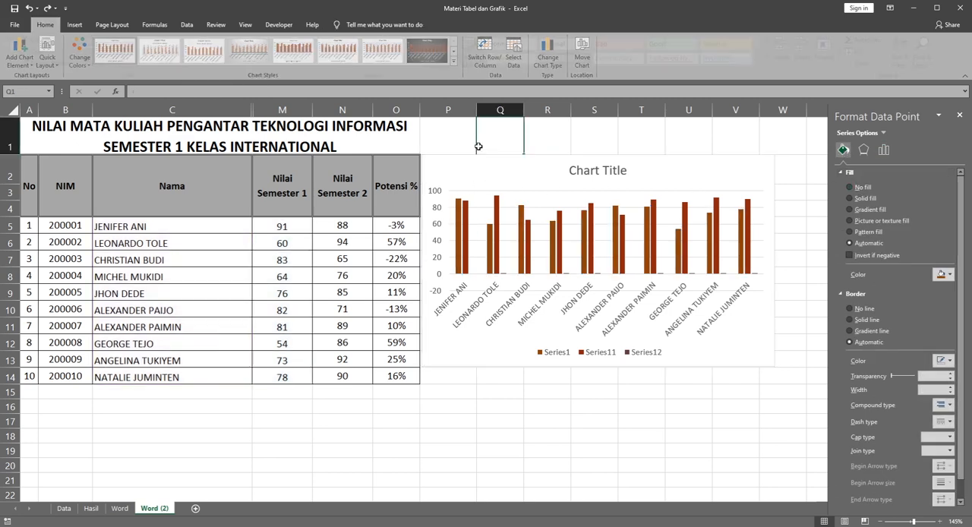
Step: Give the whole Semester 1 column series a light orange solid fill
click(459, 222)
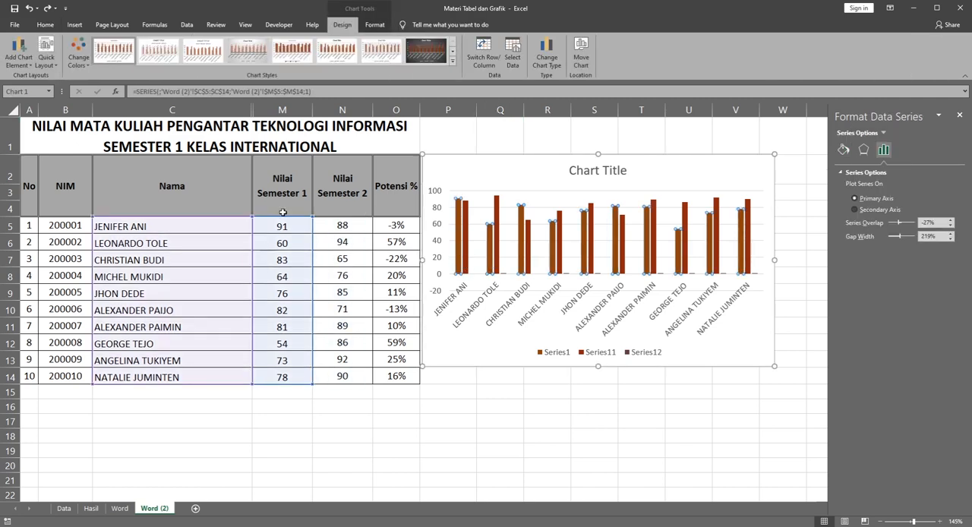
click(843, 150)
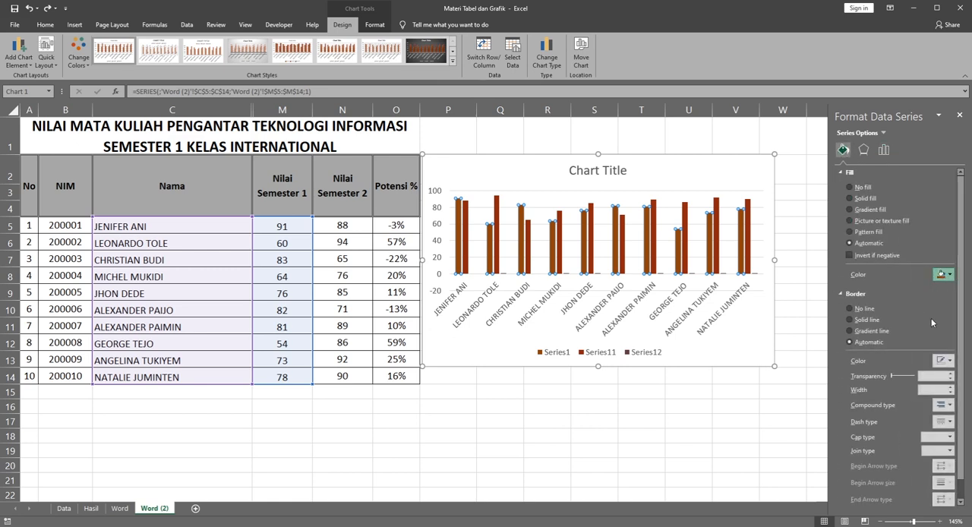
click(932, 318)
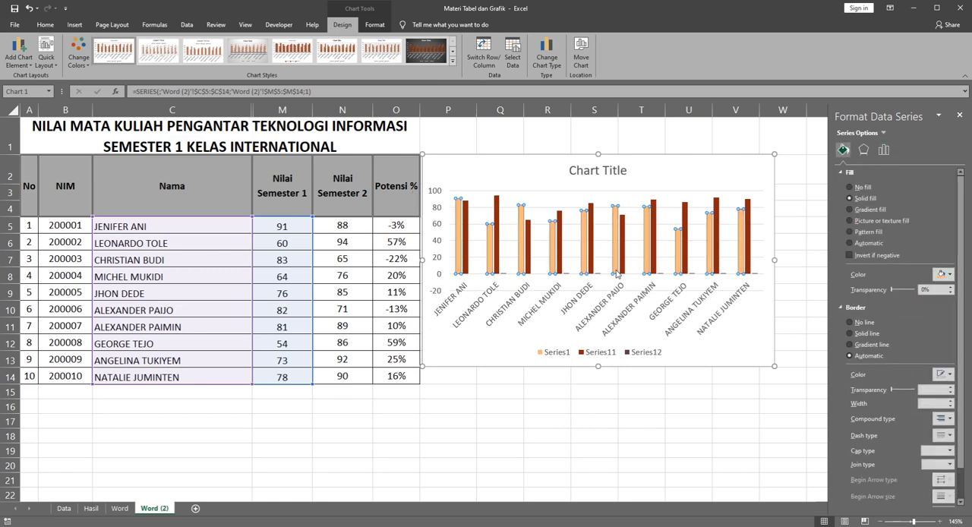
Step: Give the whole Semester 2 column series a light red-orange solid fill
click(465, 225)
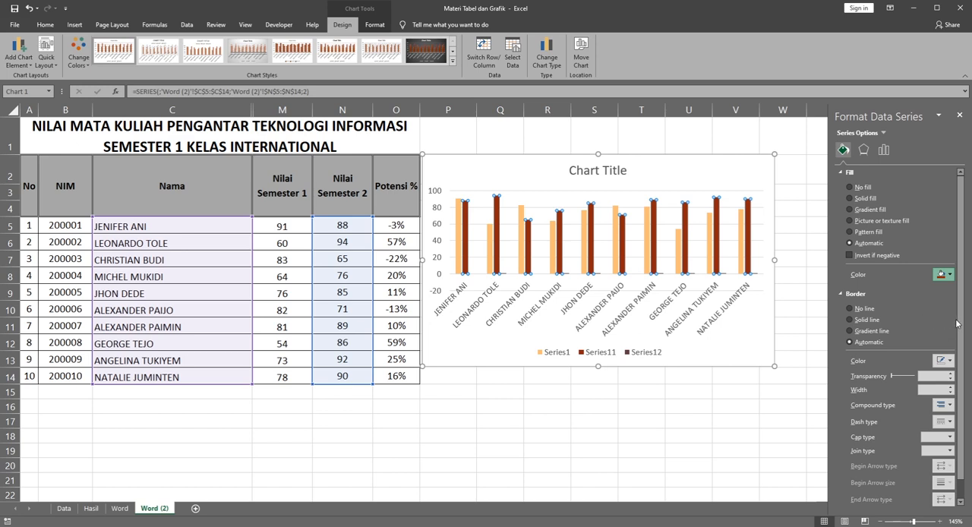
click(958, 325)
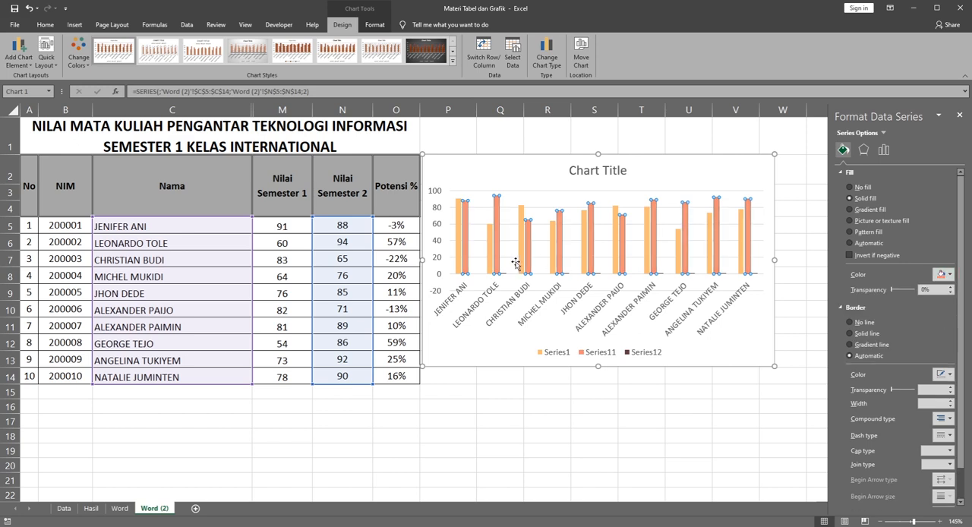
click(494, 399)
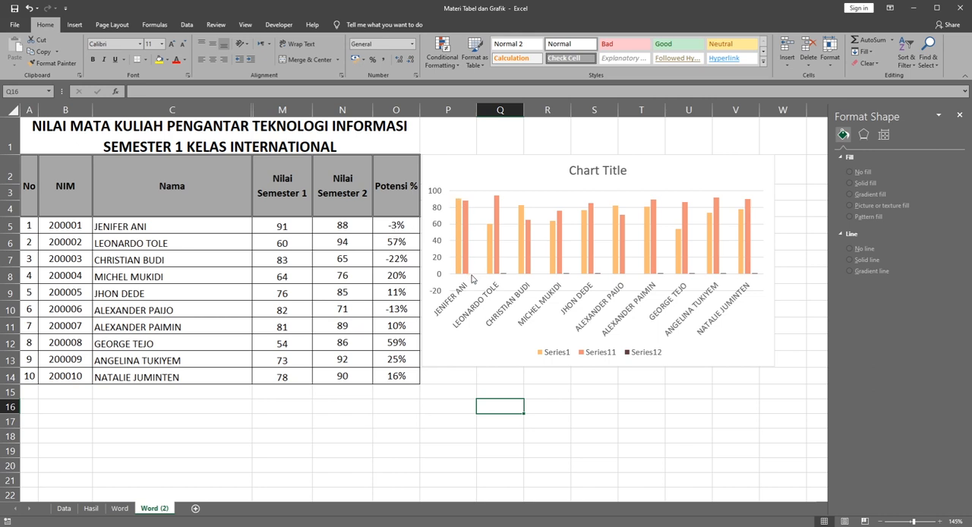
Step: Enter 100% as the first student's Potensi % value in cell O5
click(397, 245)
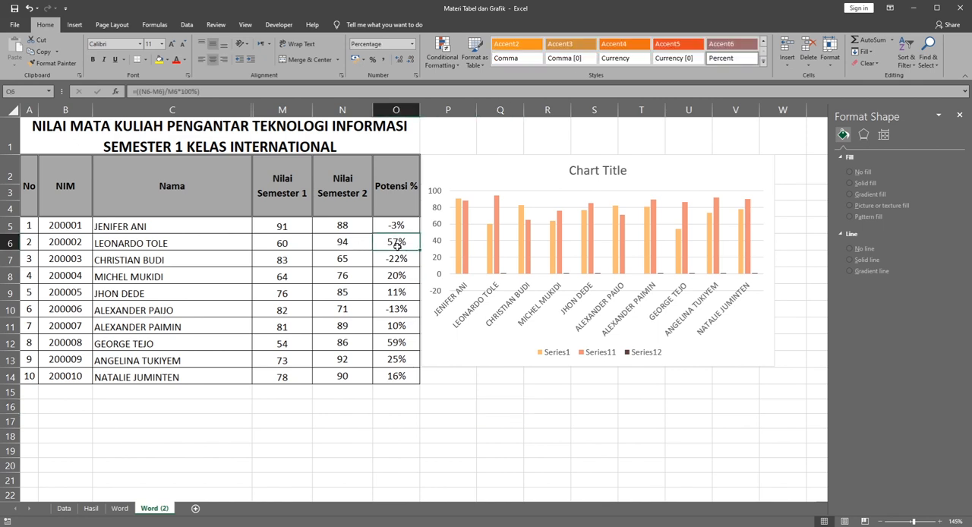
click(504, 276)
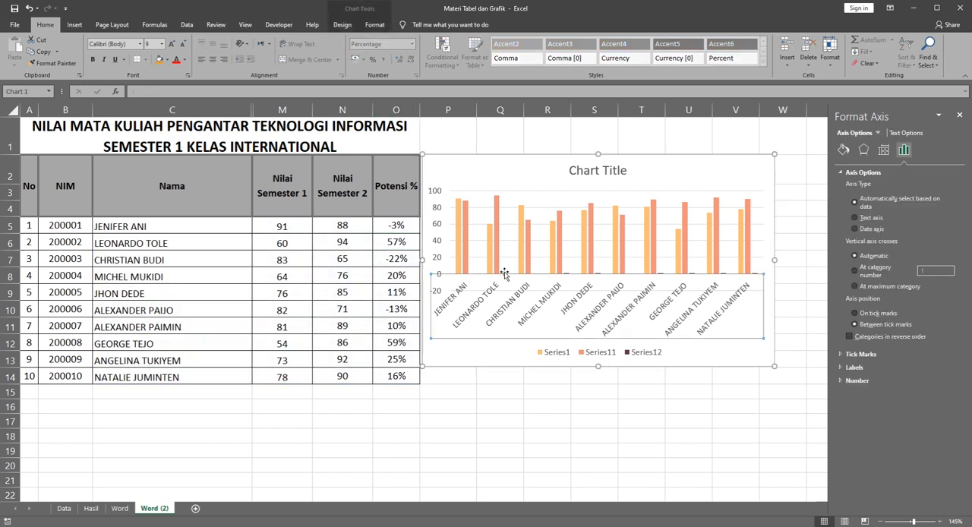
click(396, 243)
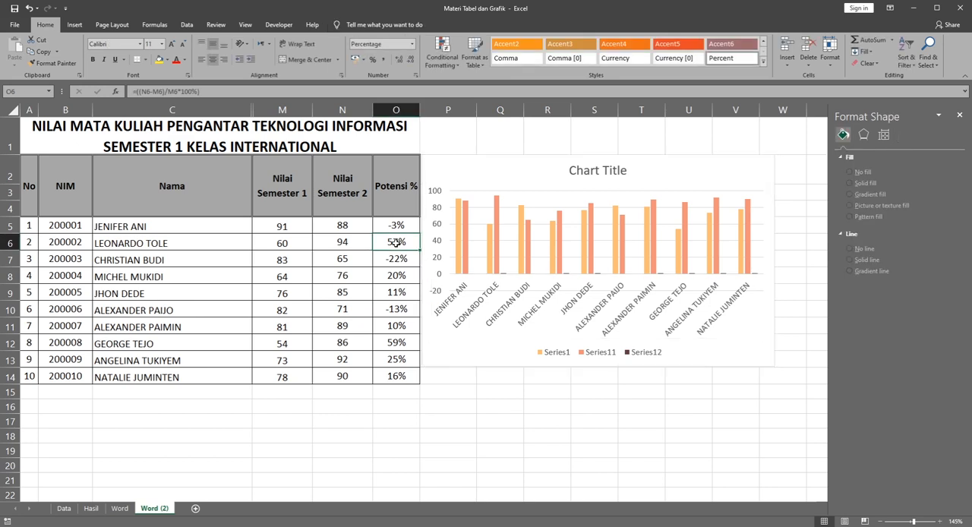
click(396, 228)
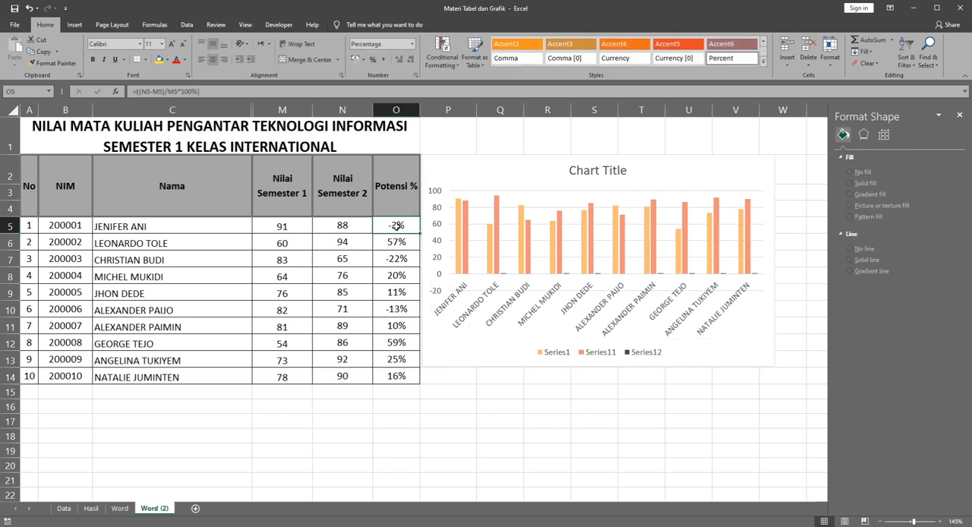
text(100)
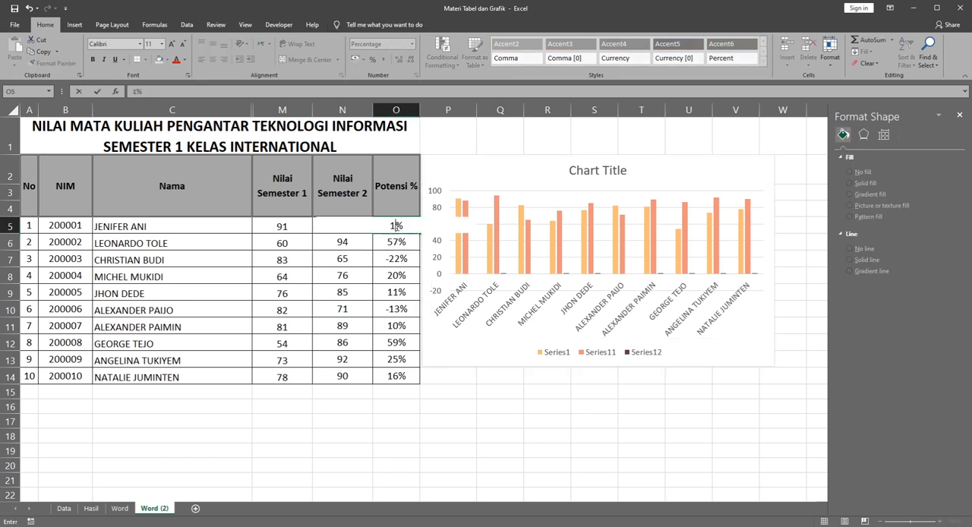
key(Return)
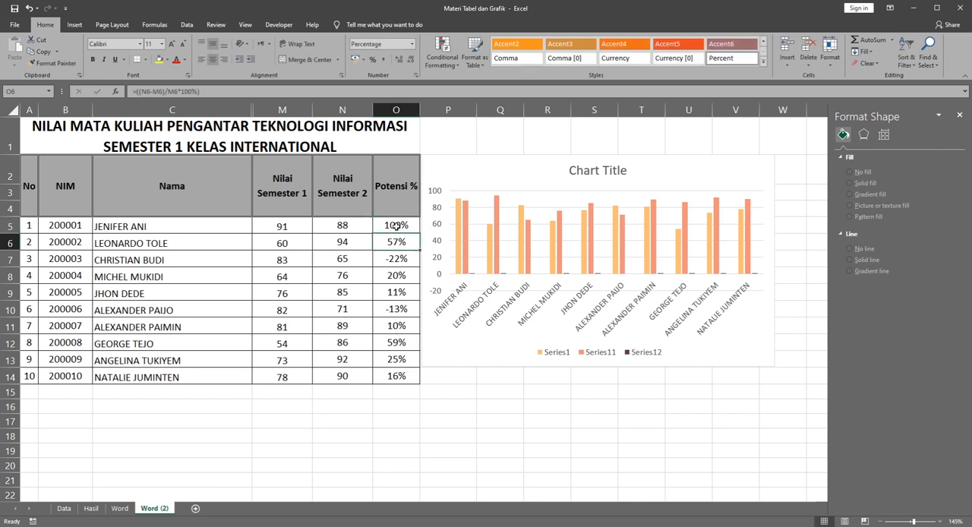
Step: Raise the first student's Potensi % value in cell O5 to 1000%
click(396, 226)
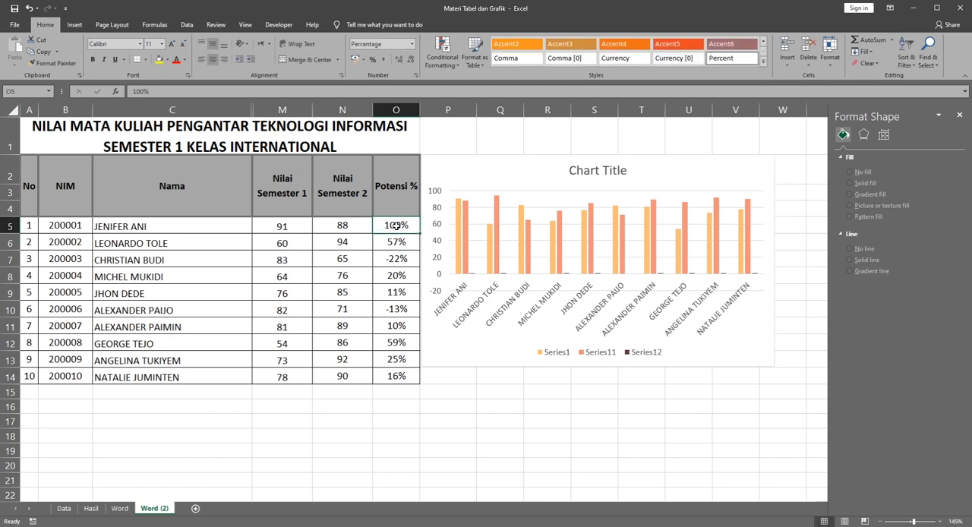
text(1)
text(000)
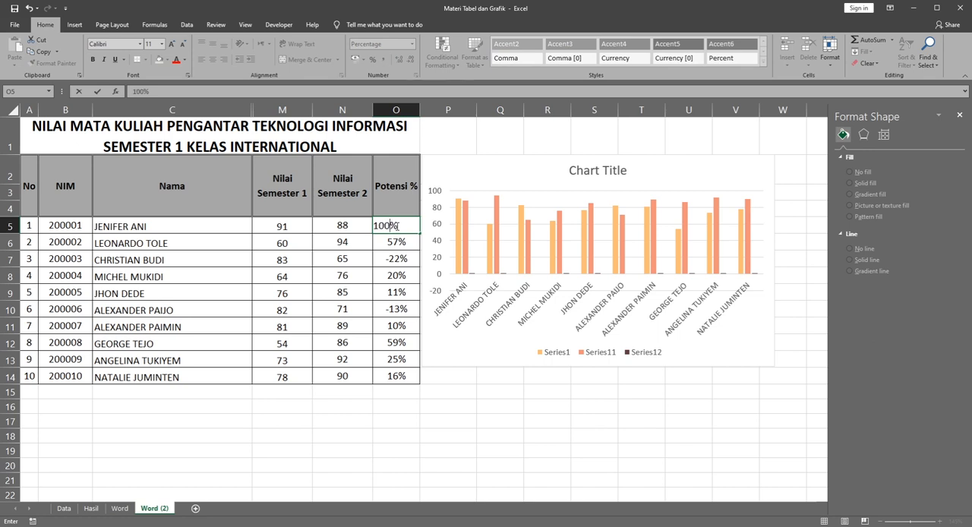
key(Return)
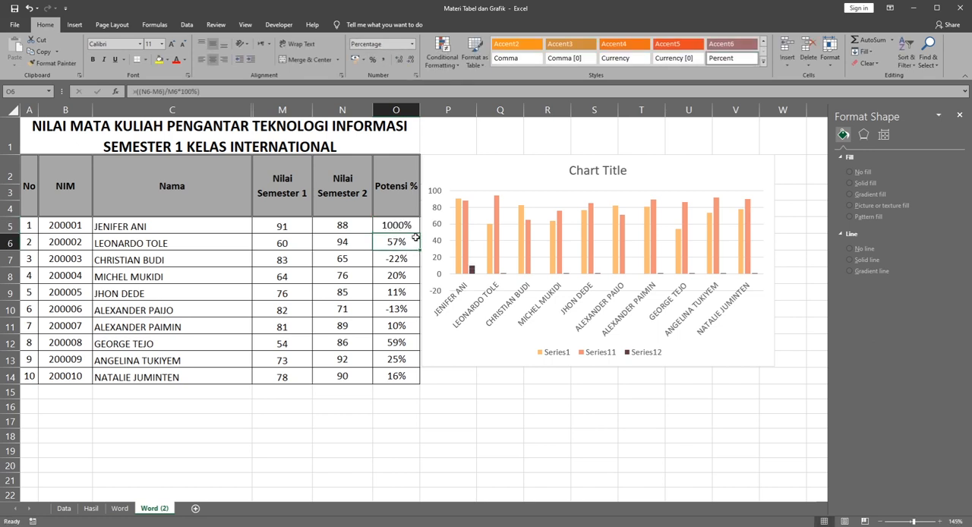
Step: Give the Potensi % column series in the chart a green solid fill
click(472, 270)
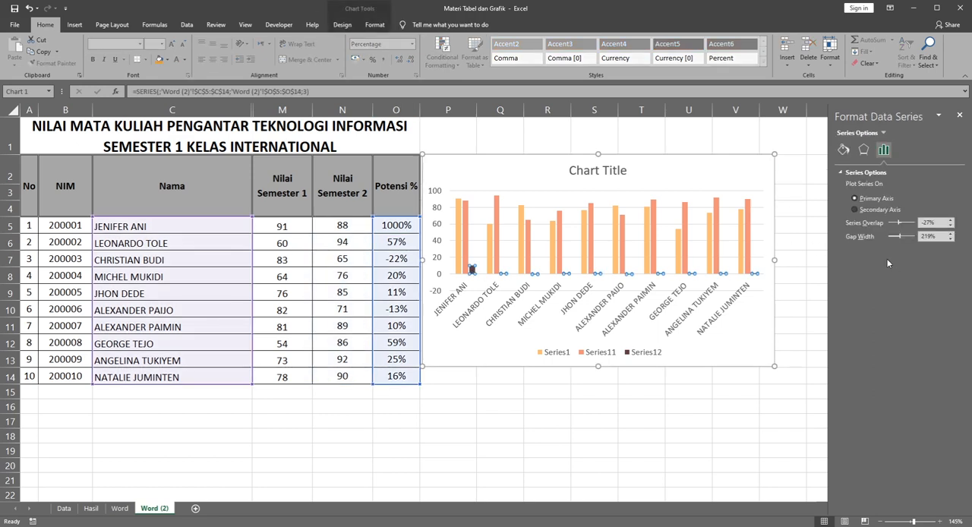
click(843, 150)
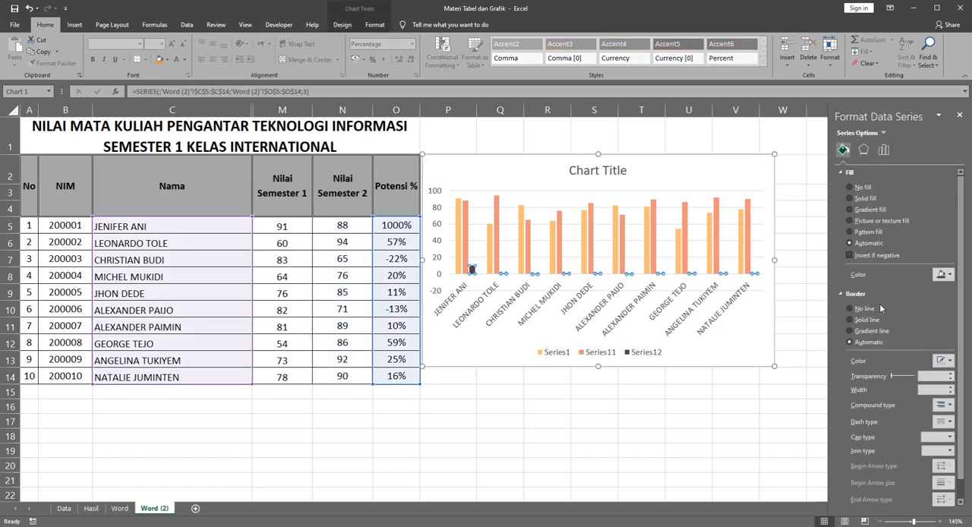
click(942, 275)
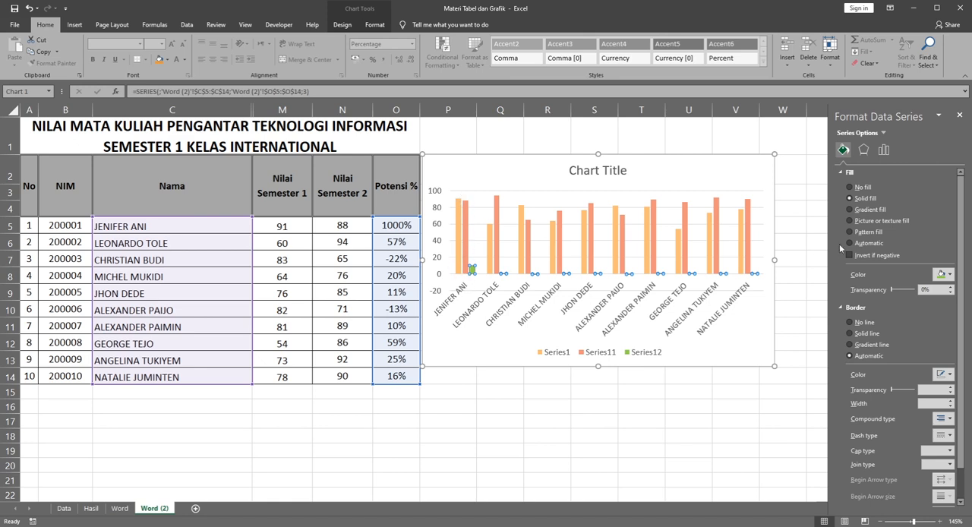
Step: Plot the Potensi % series on the chart's secondary axis
click(473, 270)
click(885, 150)
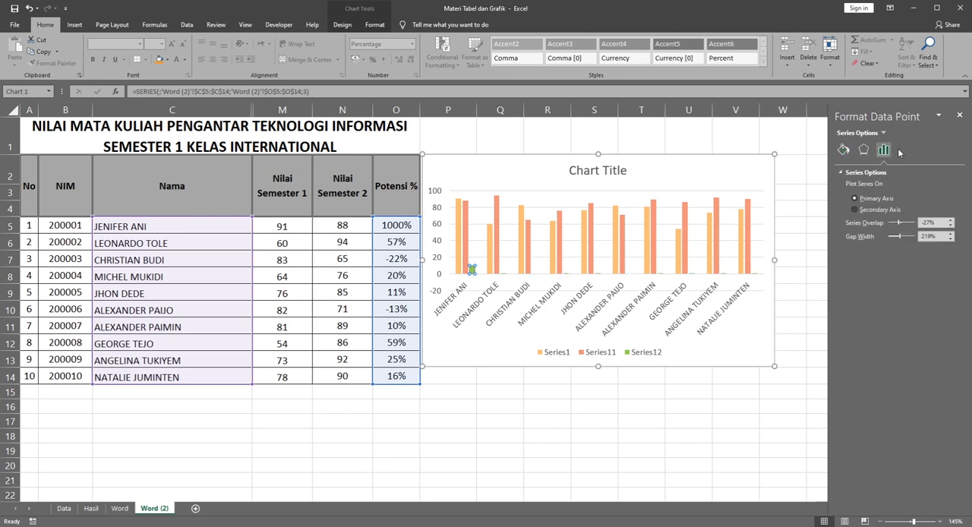
click(881, 211)
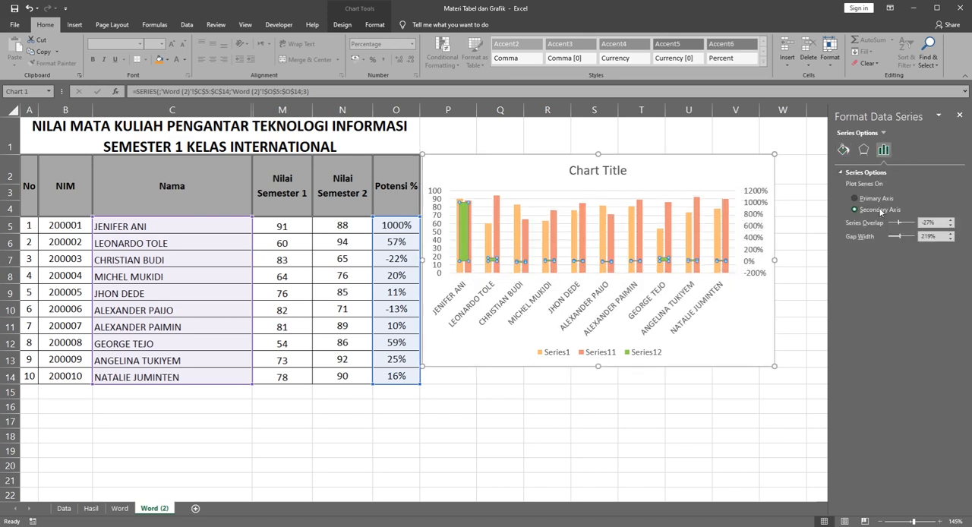
Step: Change the Potensi % series from columns to a line with markers
click(863, 150)
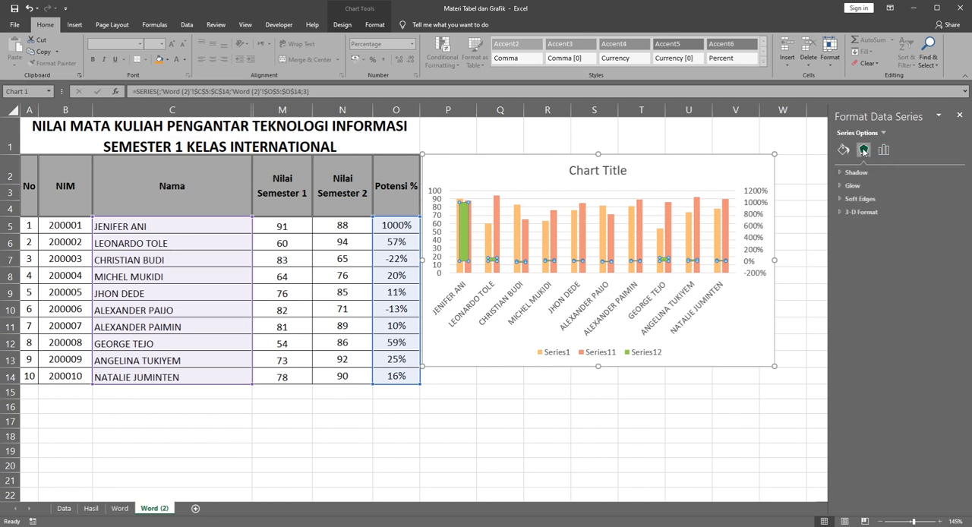
click(843, 151)
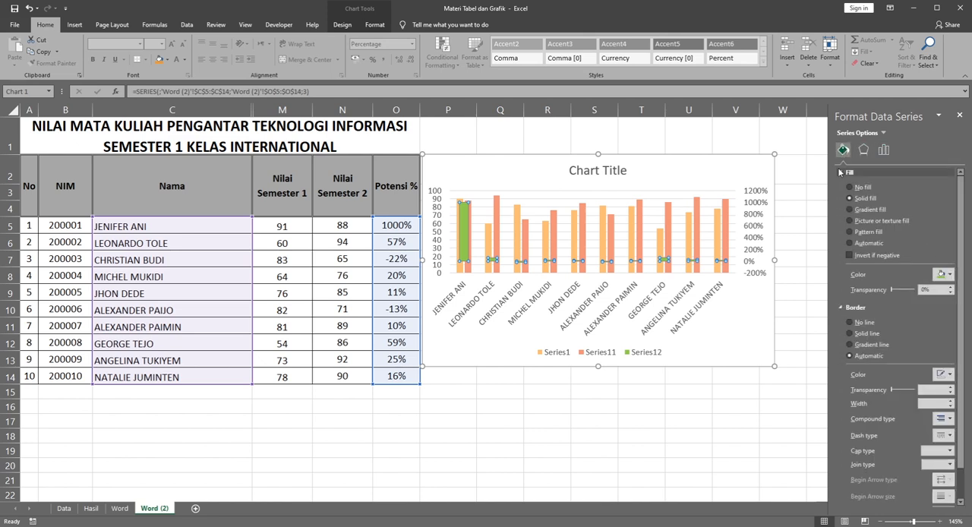
click(841, 174)
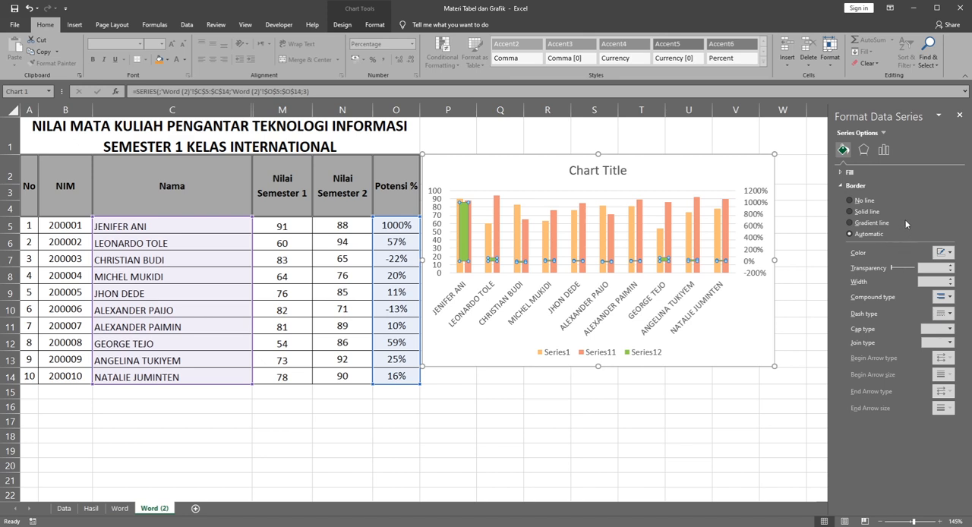
click(464, 232)
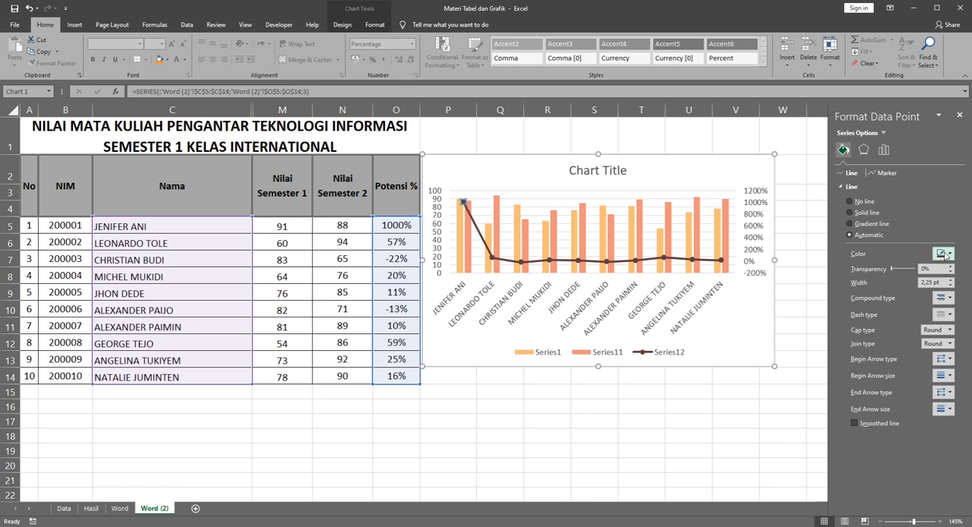
Step: Format the first student's point on the Potensi % line with a green solid line and a built-in marker of size 6
click(946, 255)
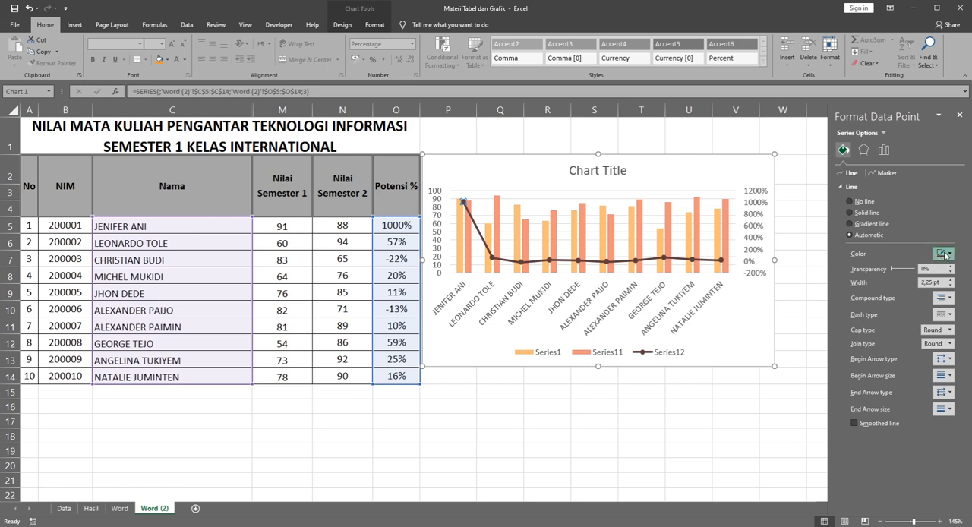
click(926, 340)
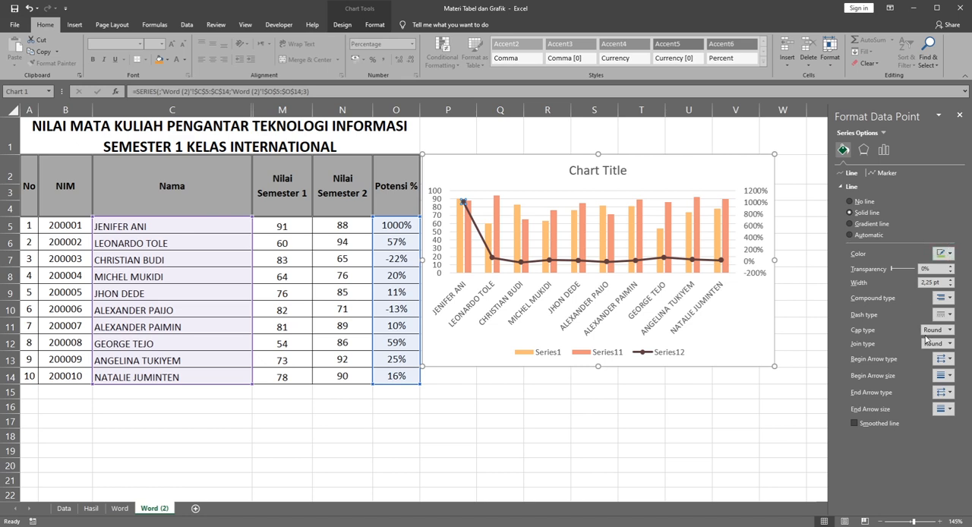
click(880, 173)
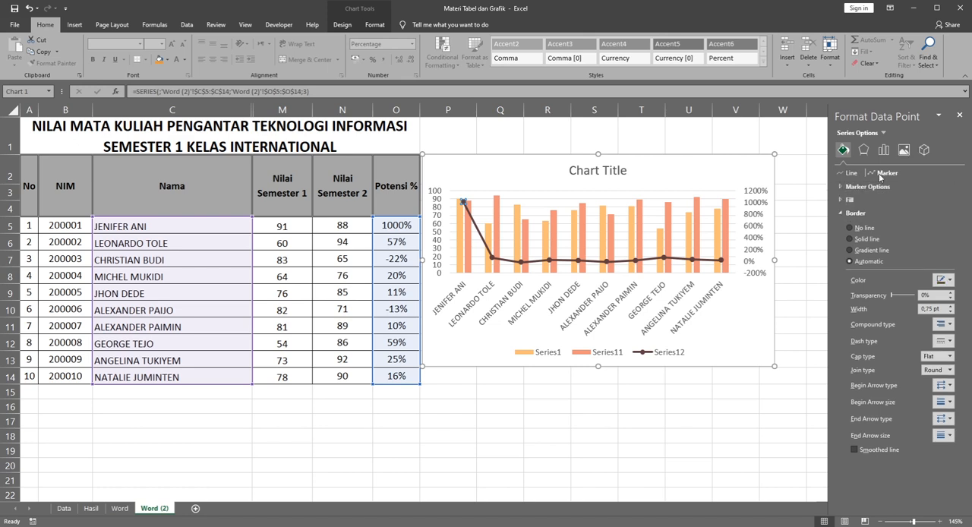
click(842, 187)
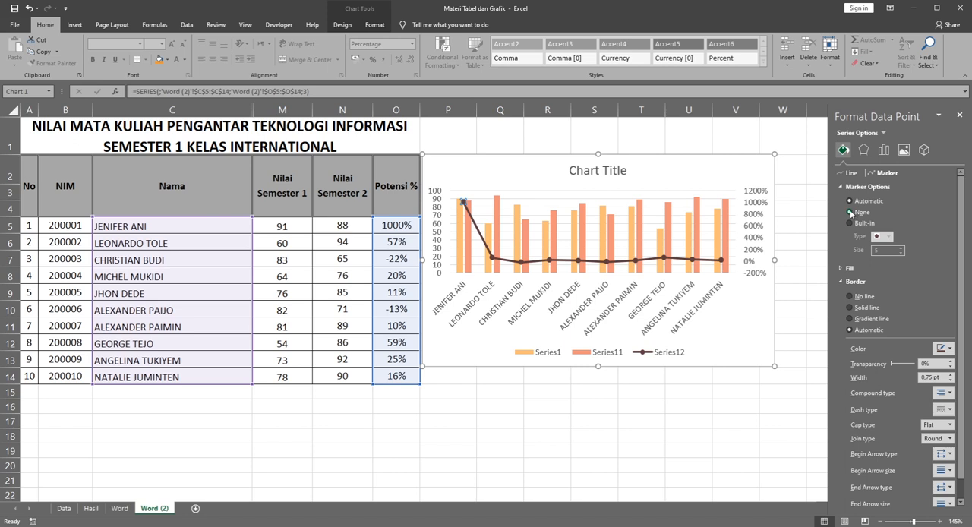
click(850, 223)
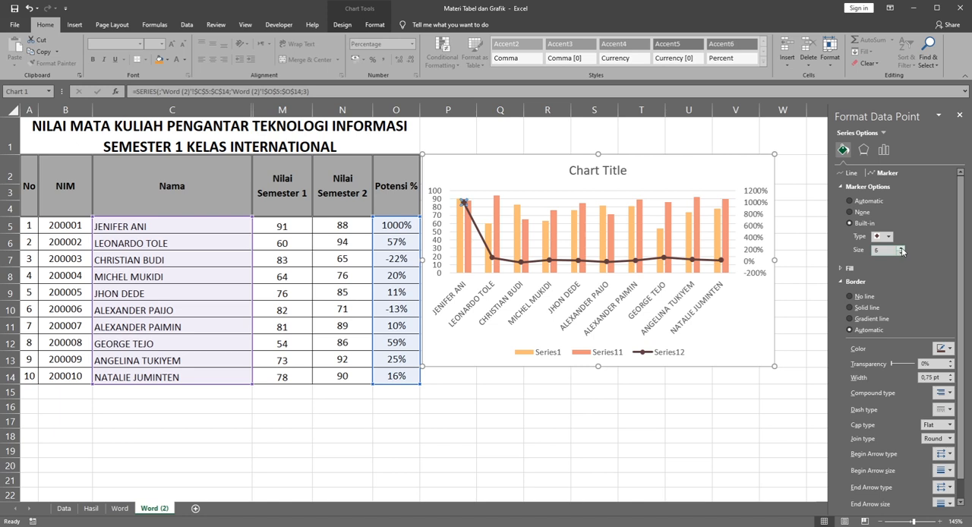
click(902, 253)
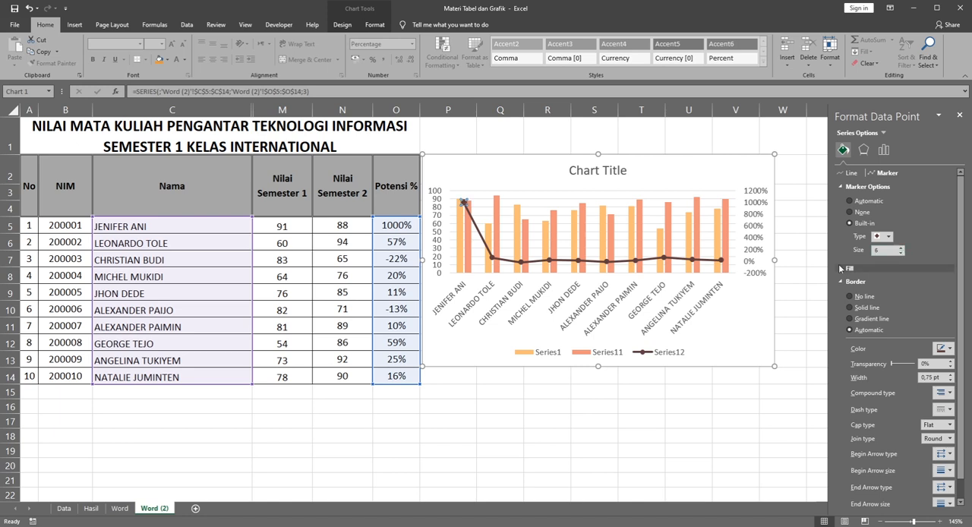
Step: Colour only the Potensi % line segment leading to the last student's point green with a solid line
click(706, 260)
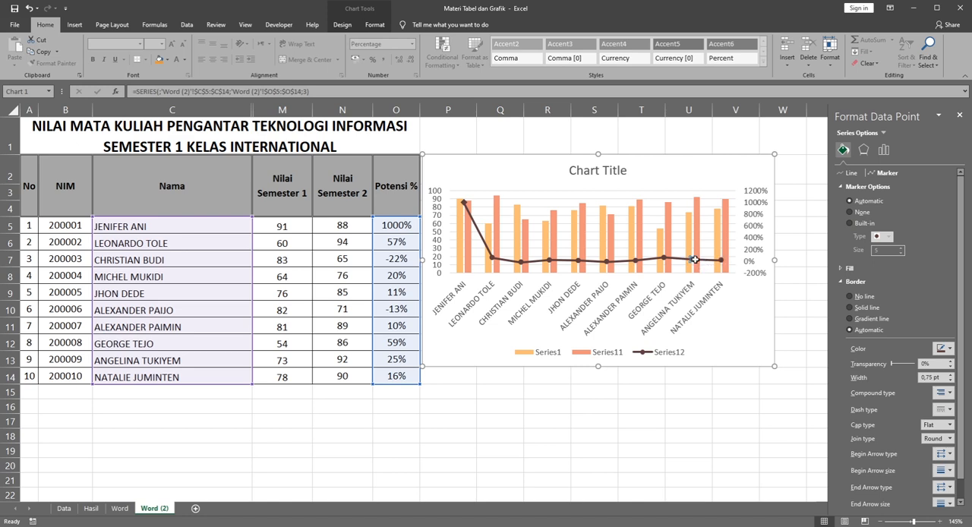
click(722, 260)
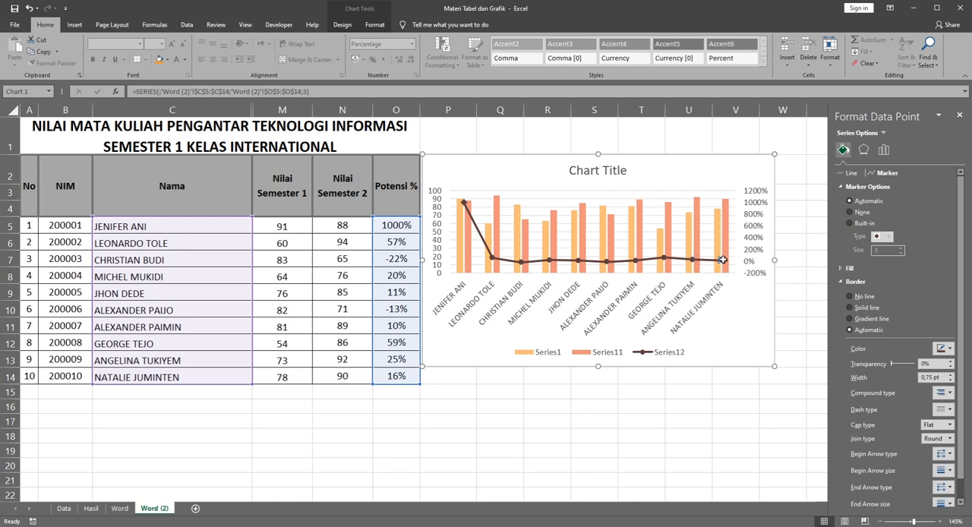
click(849, 174)
click(940, 254)
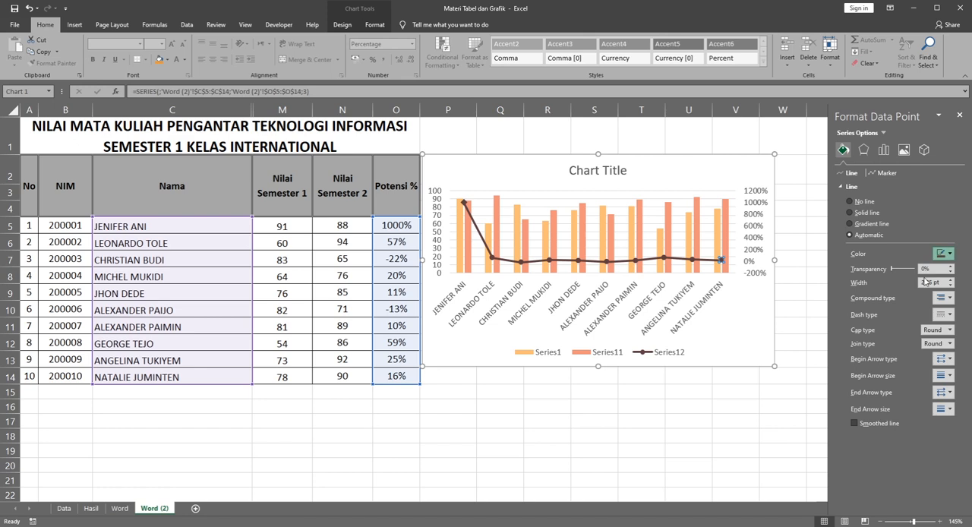
click(928, 336)
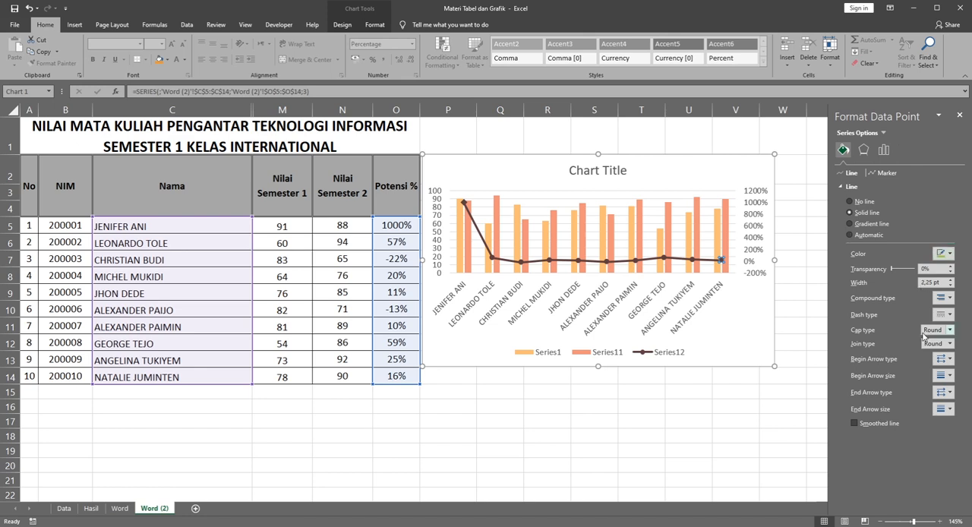
click(803, 263)
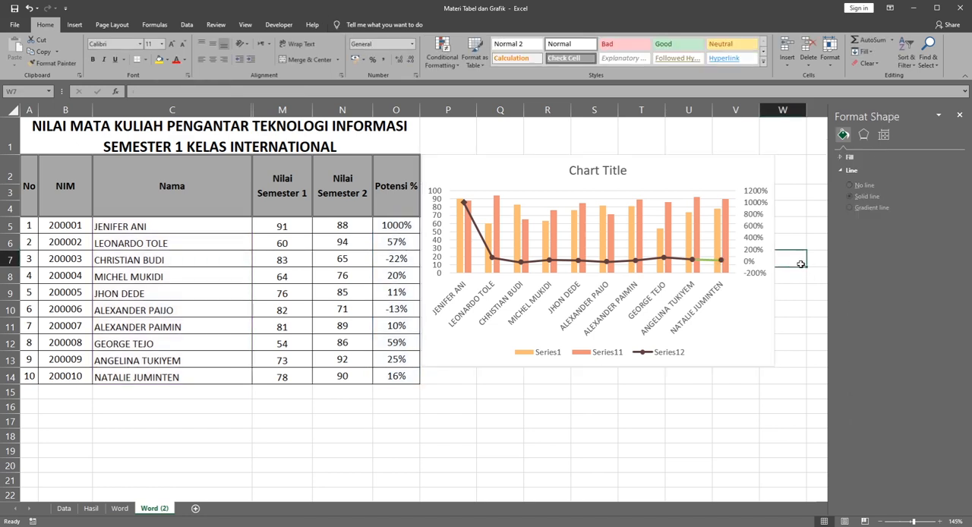
Step: Colour the entire Potensi % line in the chart green
click(649, 263)
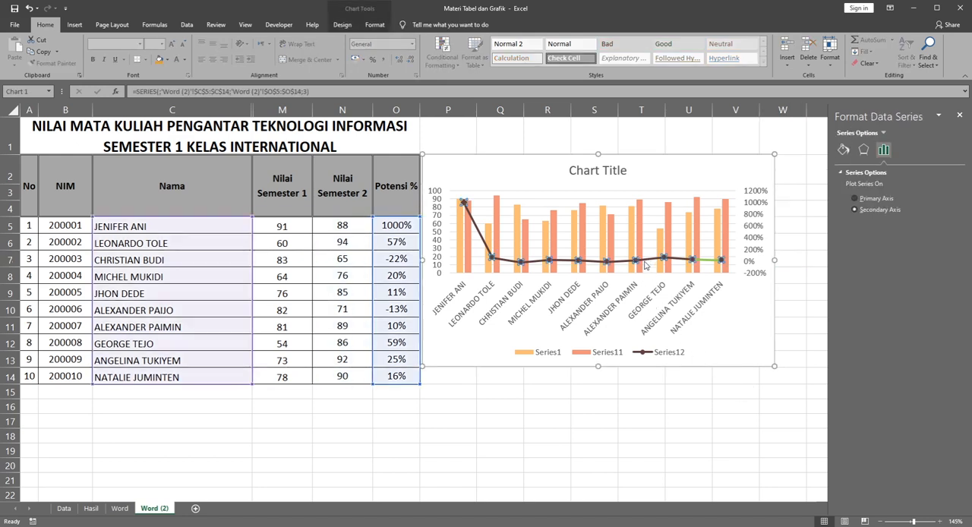
click(848, 150)
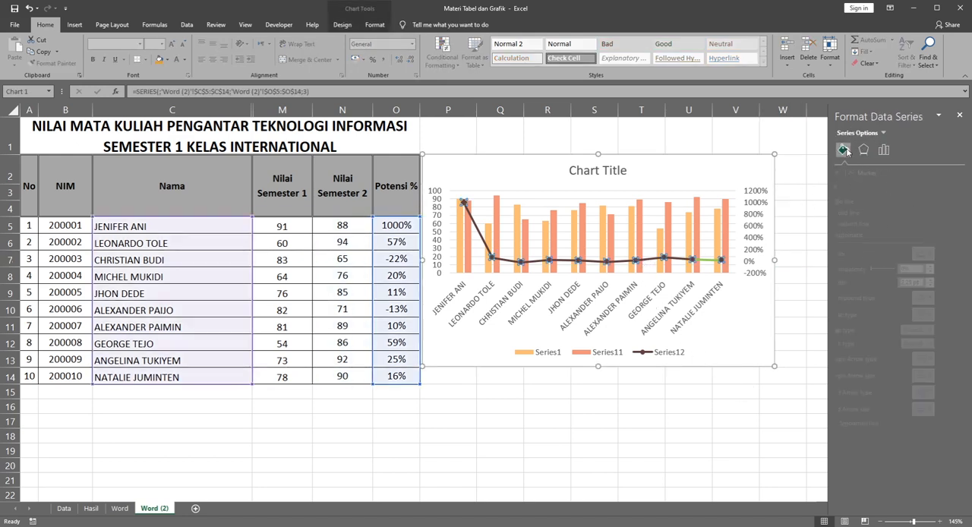
click(940, 254)
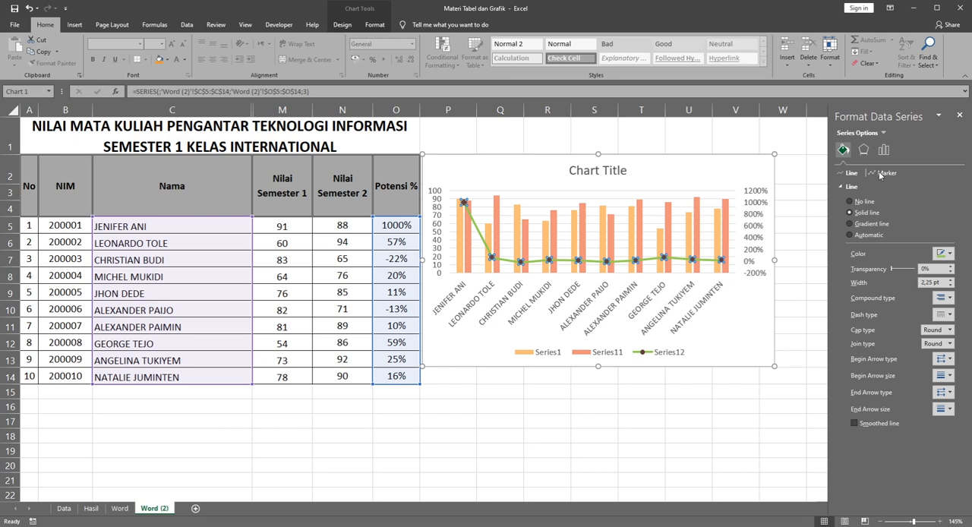
Step: Change the Potensi % line's markers to the built-in diamond type with size 5
click(879, 171)
click(841, 188)
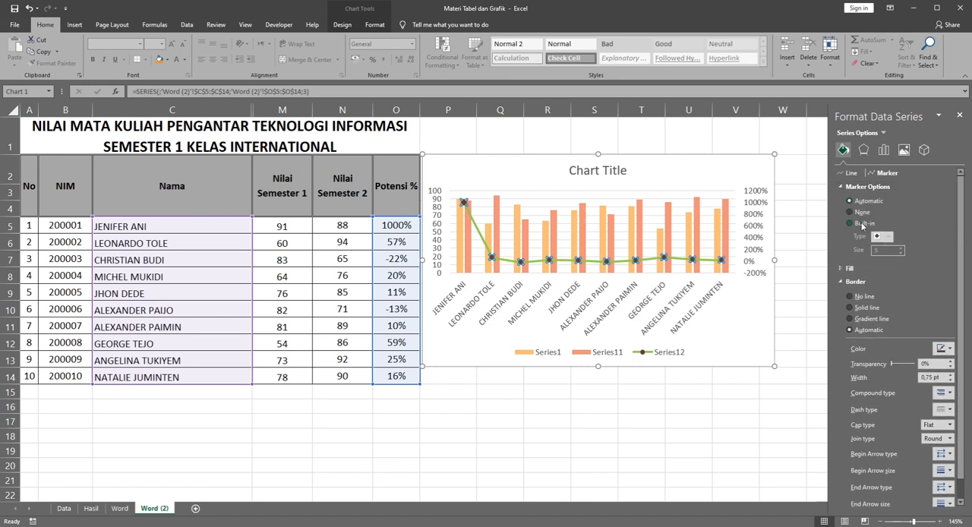
click(853, 223)
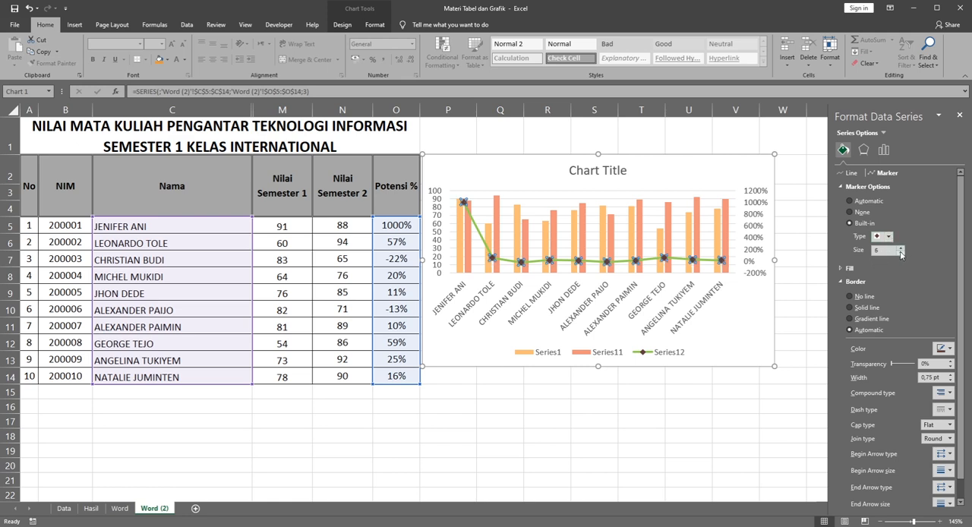
click(901, 254)
Step: Give the Potensi % line's markers a solid fill and a green solid border
click(933, 435)
click(849, 268)
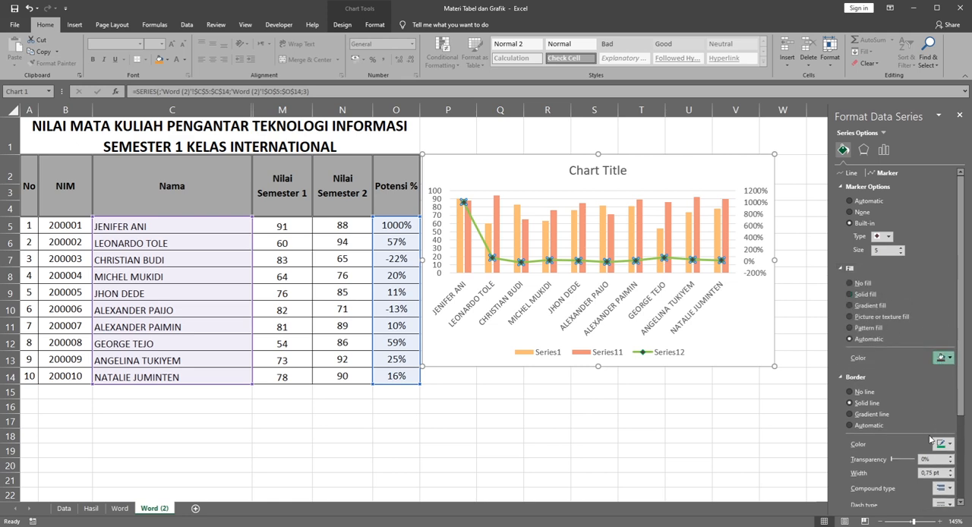
click(929, 439)
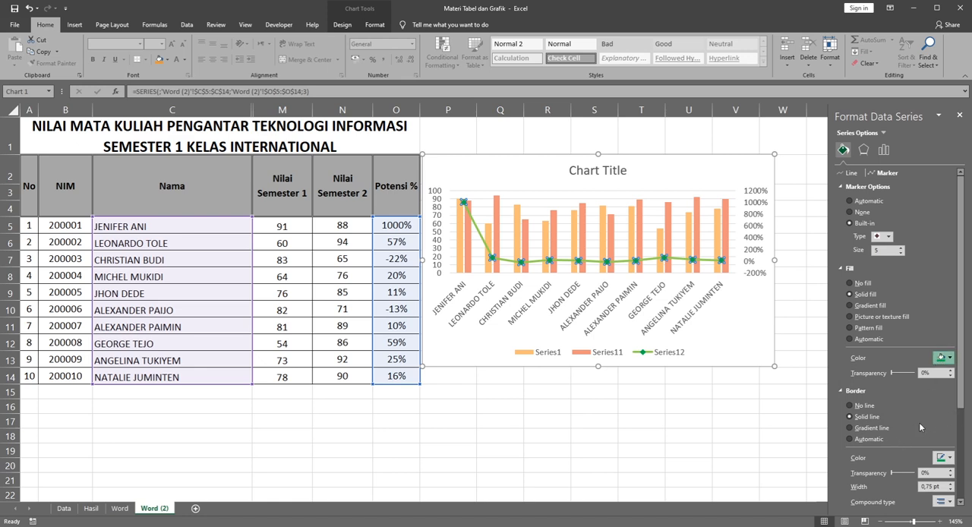
click(733, 421)
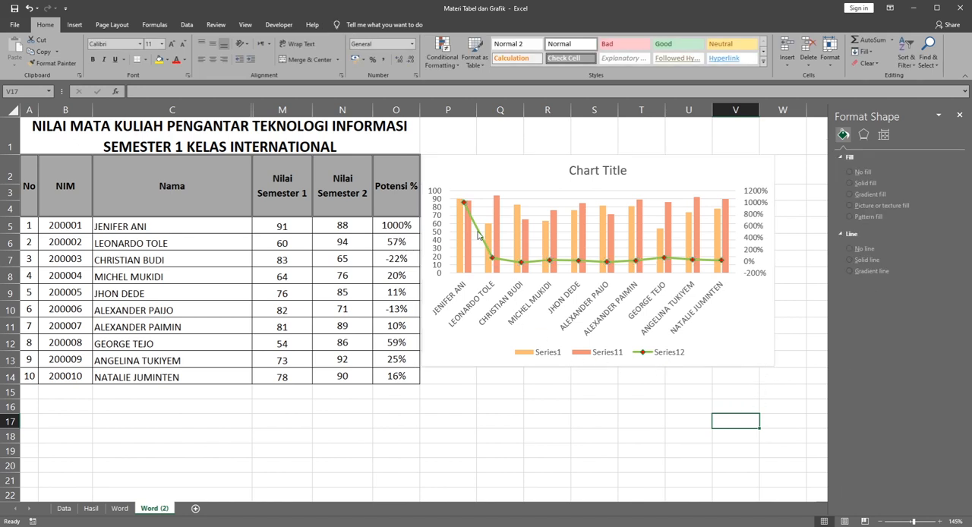
Step: Replace the first student's Potensi % value in O5 by filling the percentage-change formula up from O6
click(401, 227)
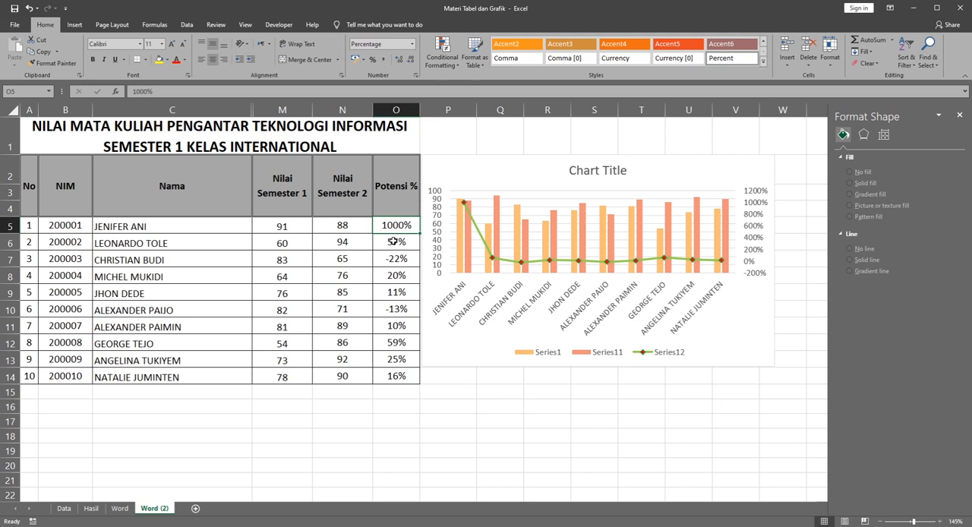
click(394, 242)
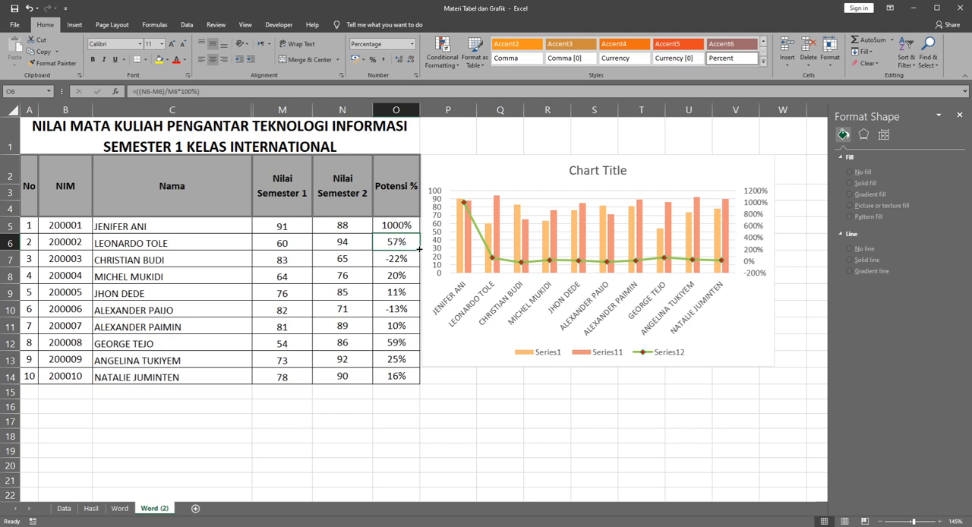
drag(420, 249, 412, 222)
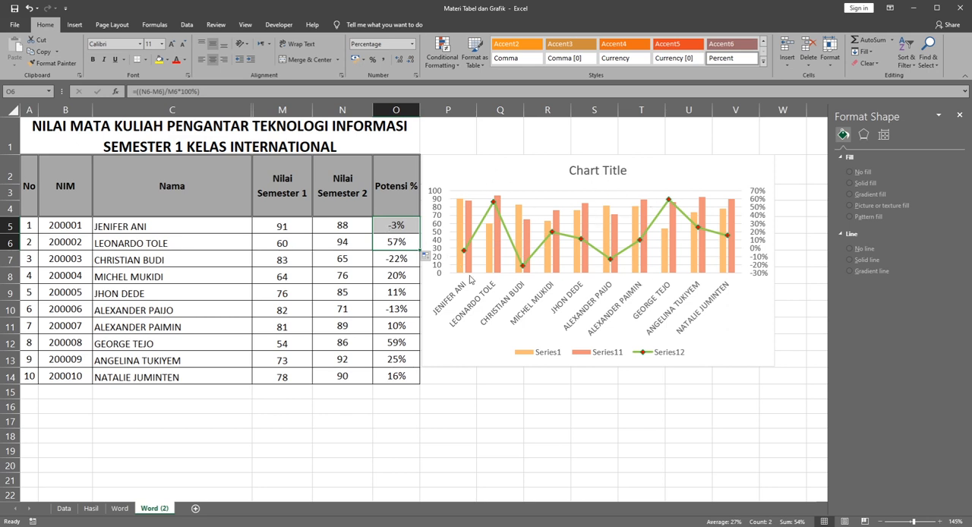
click(339, 231)
click(388, 287)
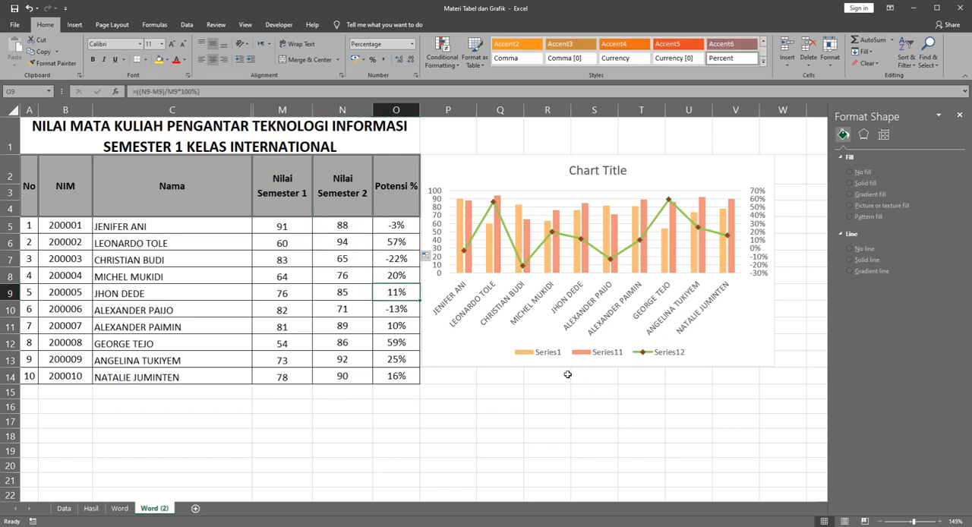
Step: Move the chart legend to the Top position
click(531, 358)
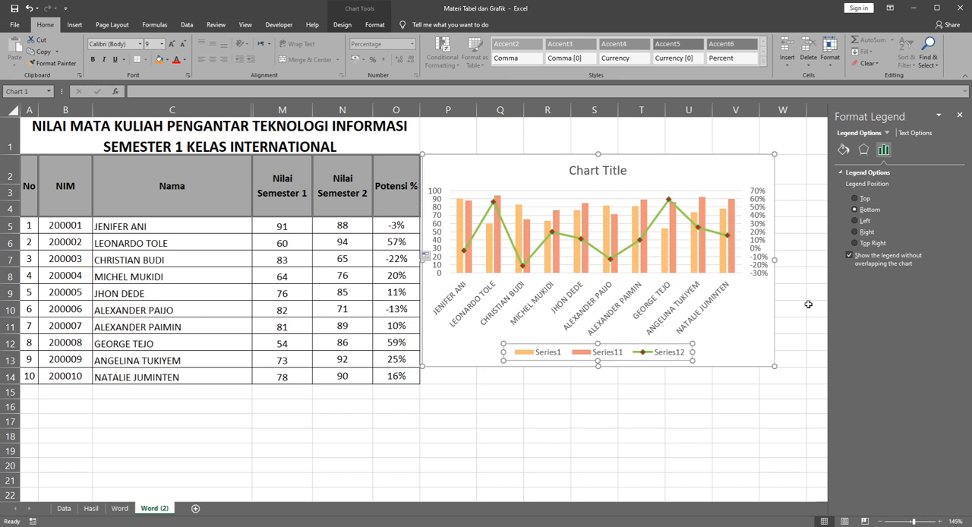
click(856, 199)
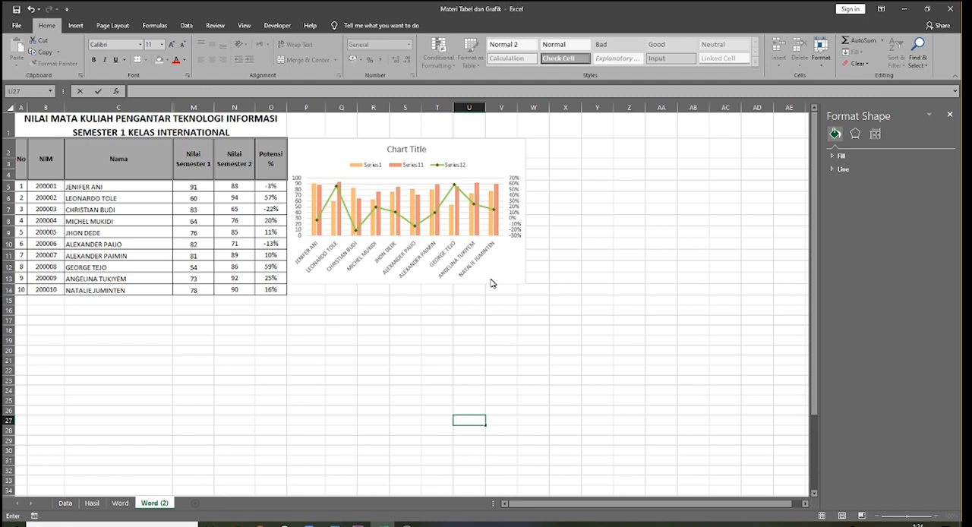
double_click(372, 165)
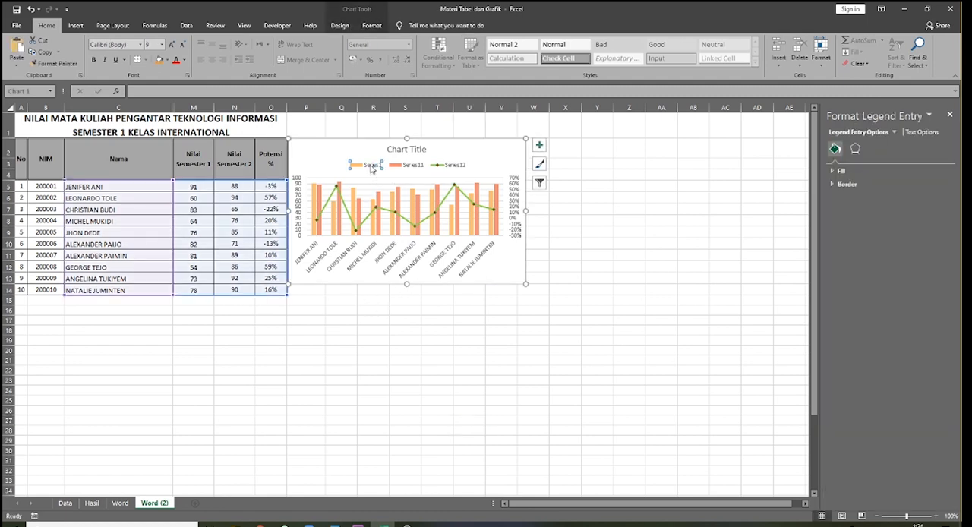
click(476, 167)
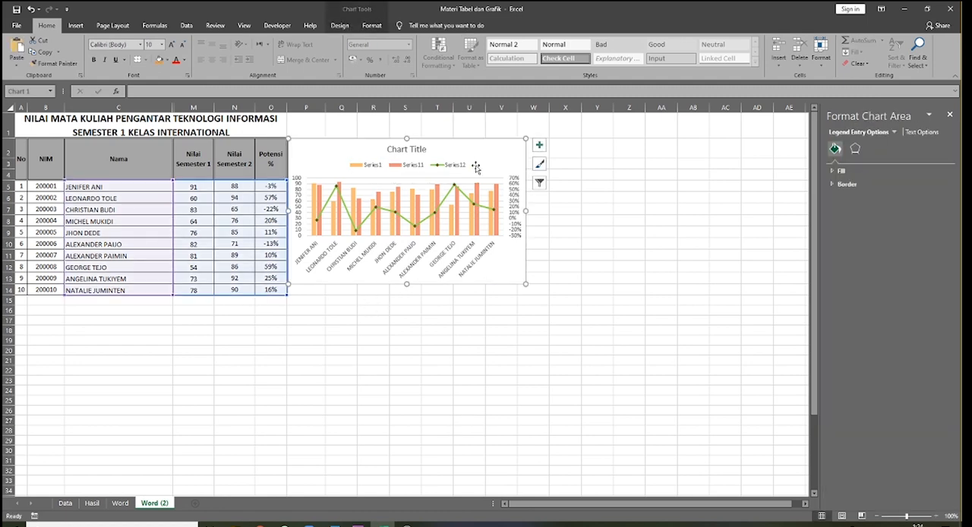
Step: Rename the first series in the chart's data source as "Semester 1"
click(361, 166)
right_click(361, 167)
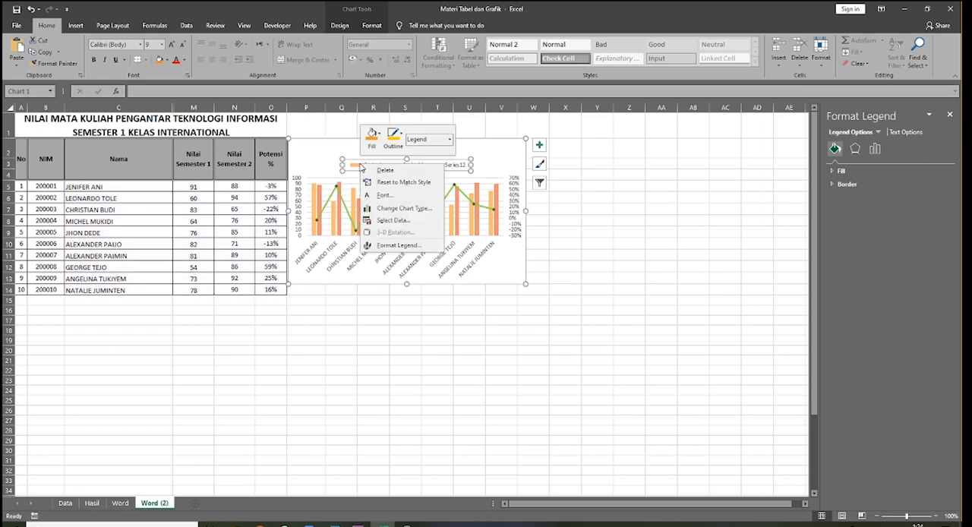
click(395, 221)
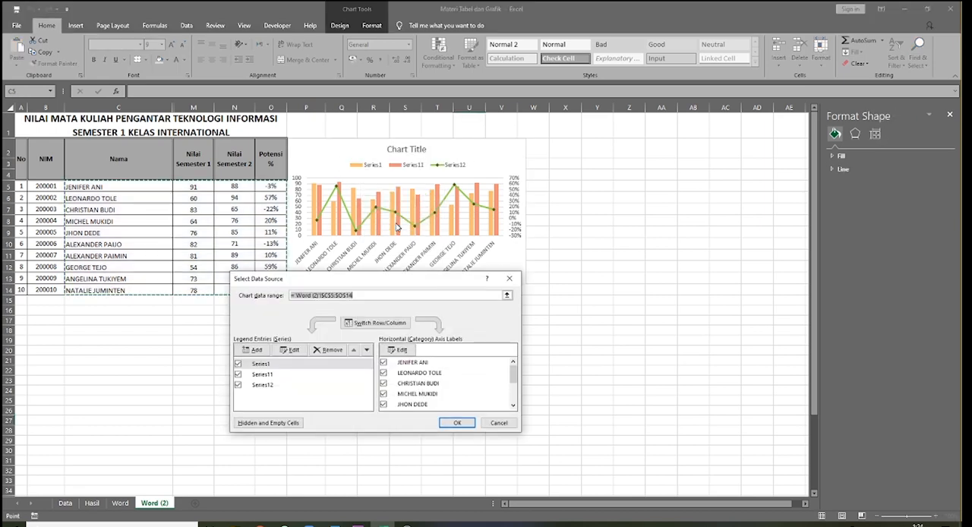
click(260, 364)
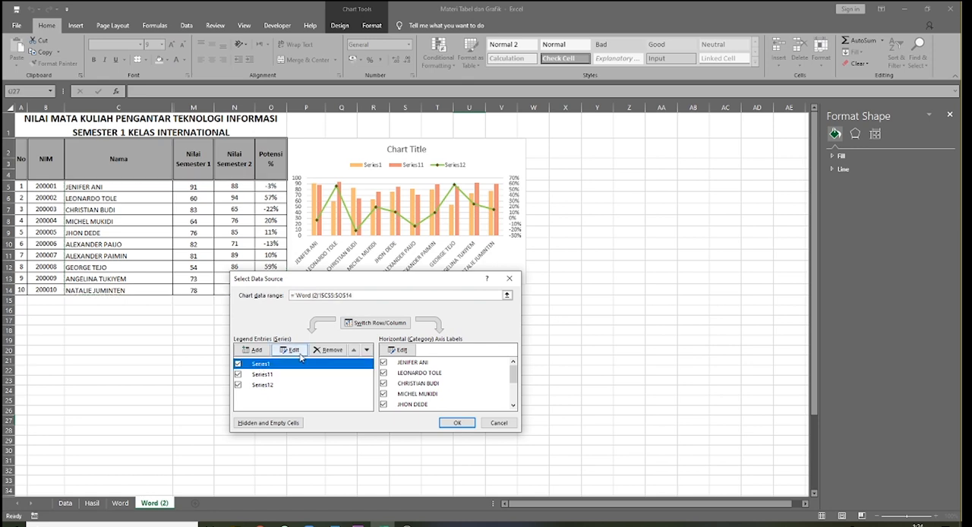
click(294, 350)
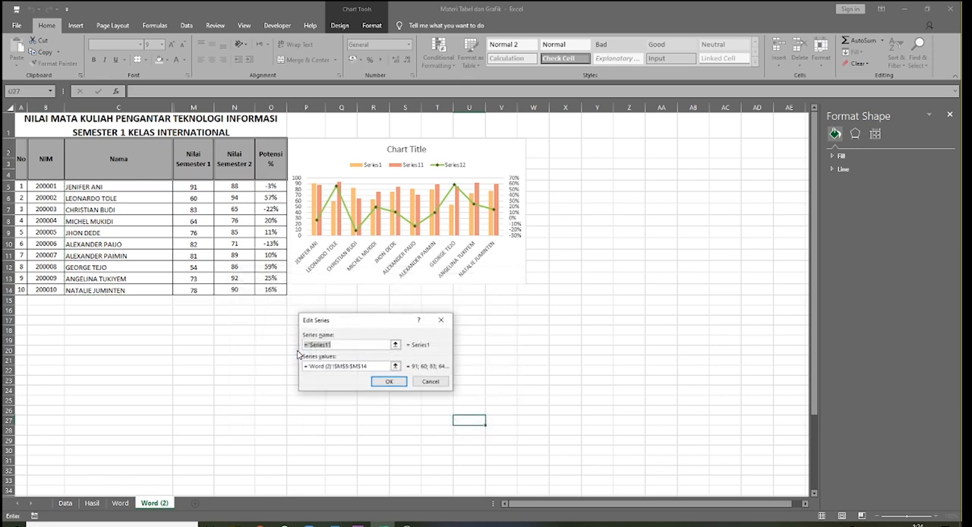
text(Semester 1)
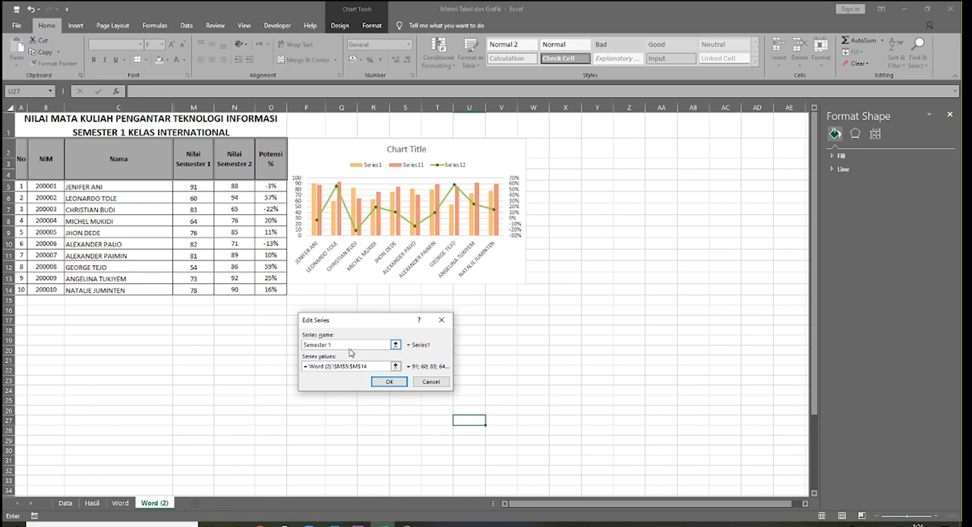
key(Return)
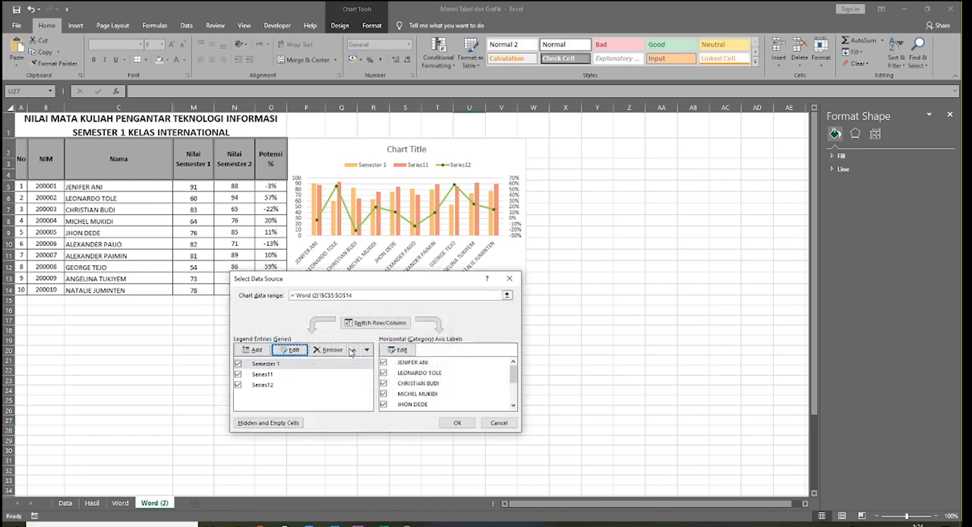
Step: Rename the second series in the chart's data source as "Semester 2"
click(281, 375)
click(289, 350)
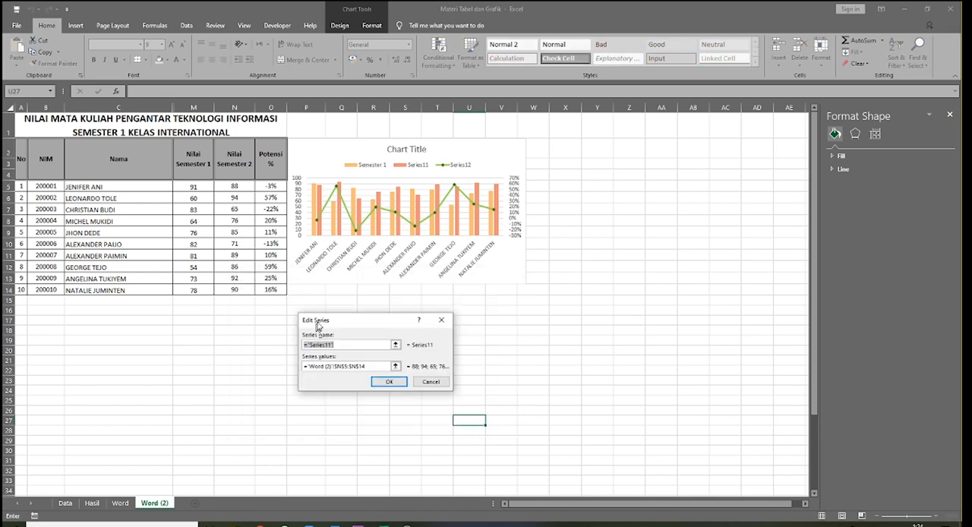
text(Semester 2)
click(388, 381)
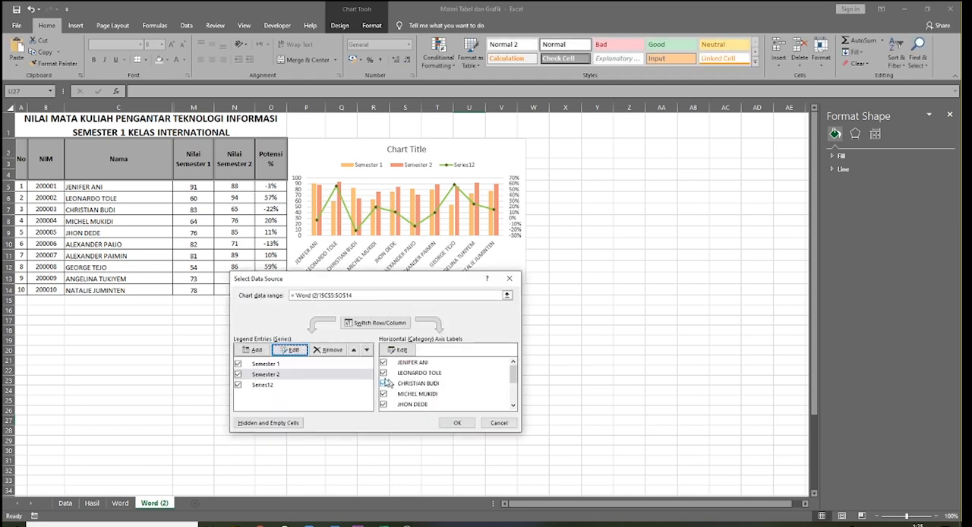
Step: Rename the third data series as "Potensi %" and apply the data source changes to the chart
click(268, 387)
click(291, 350)
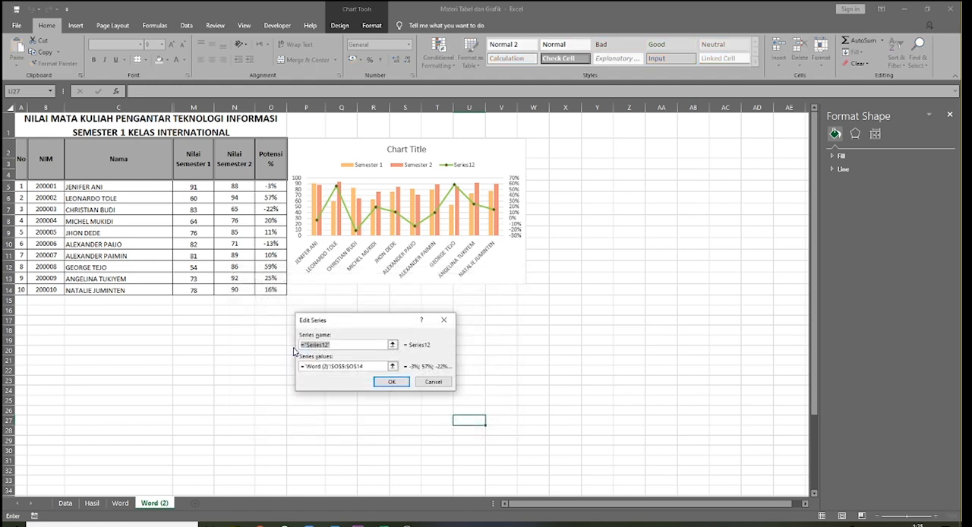
text(Potensi %)
click(392, 381)
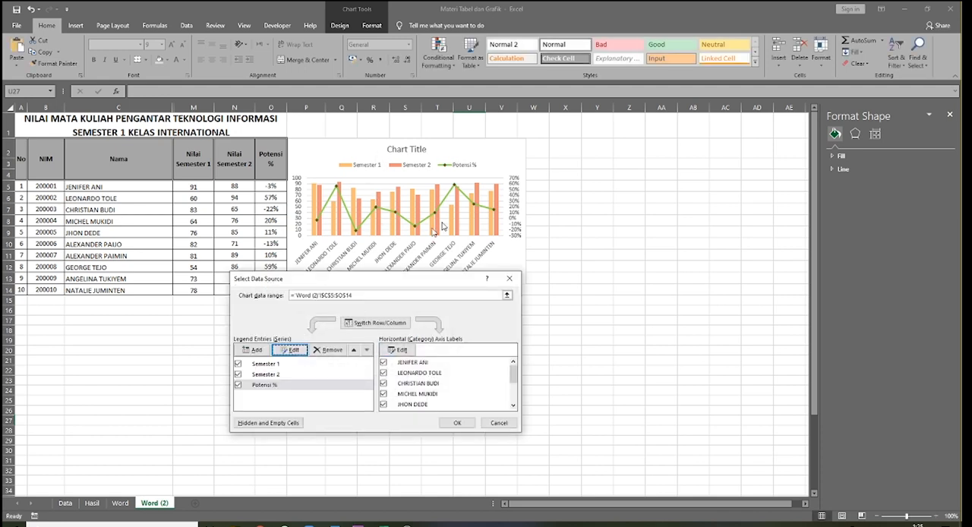
click(458, 423)
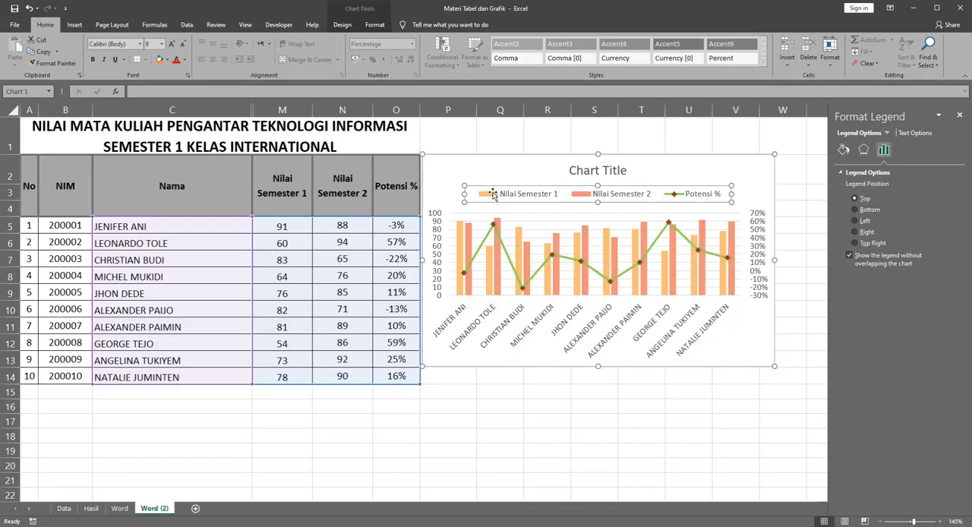
click(493, 195)
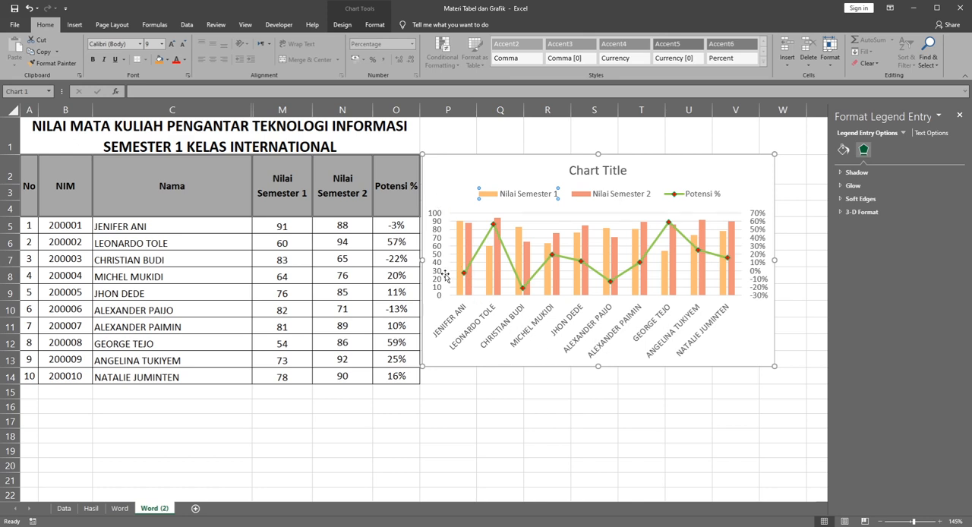
Step: Replace the chart's placeholder title with "Nilai Mata Kuliah PTI Kelas International"
click(595, 171)
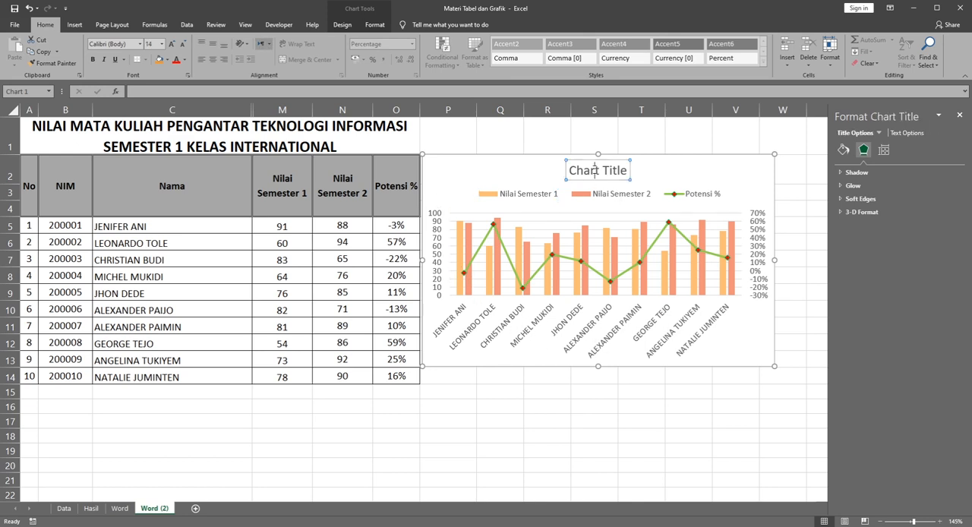
triple_click(595, 170)
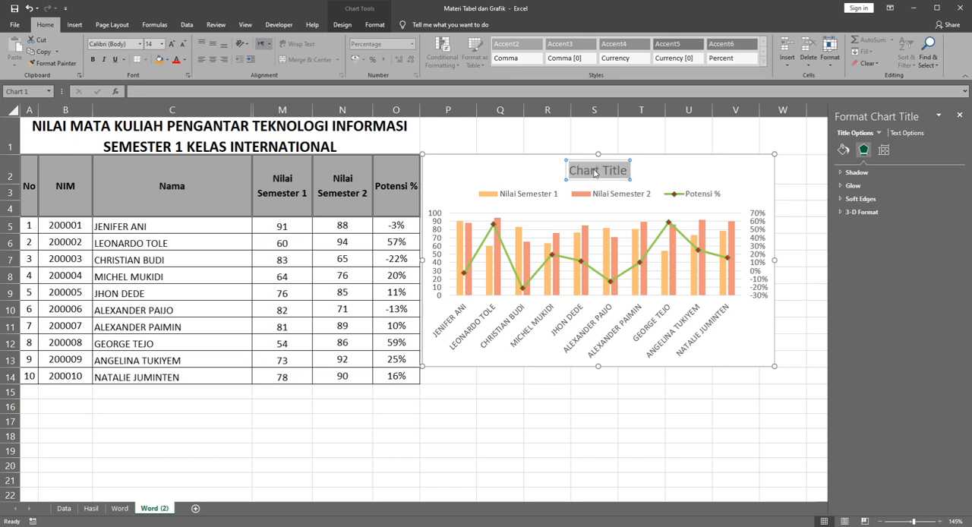
text(Nilai M)
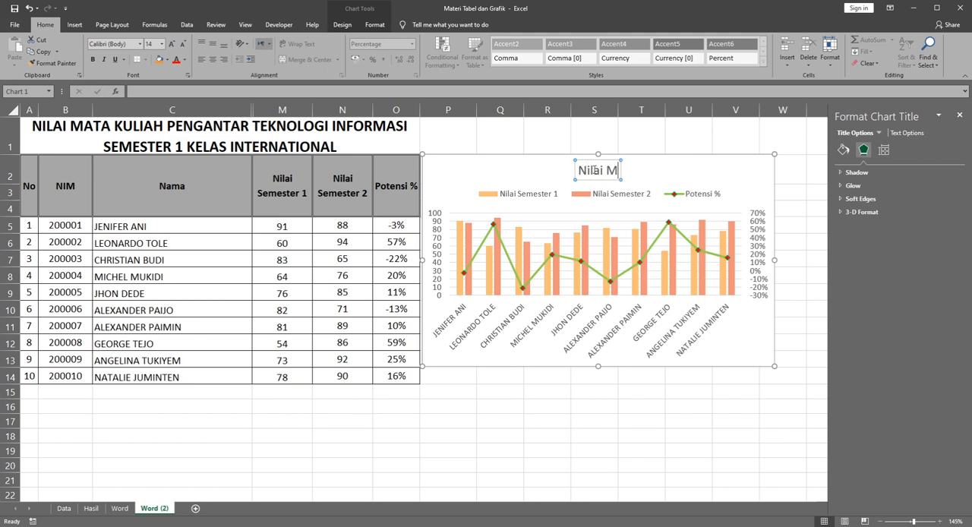
text(ata Kuliah PTI)
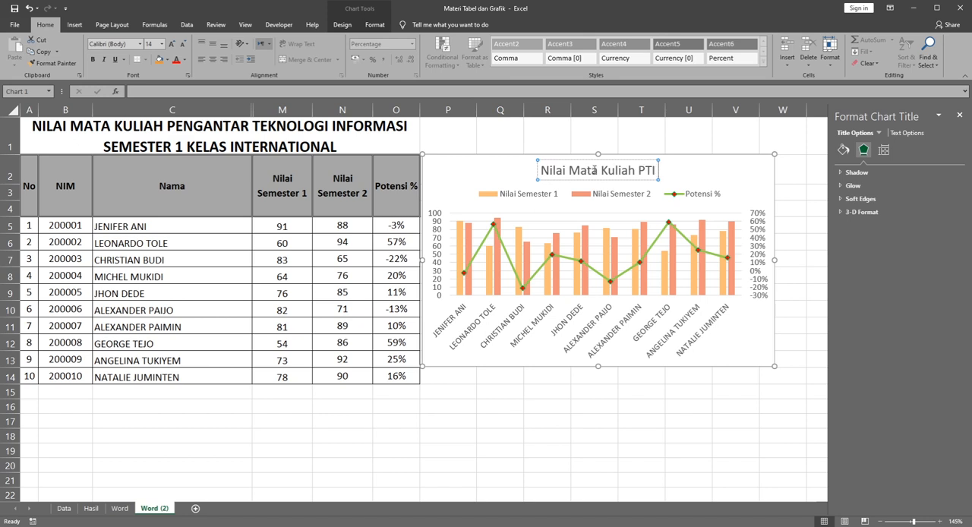
text( Kelas Internat)
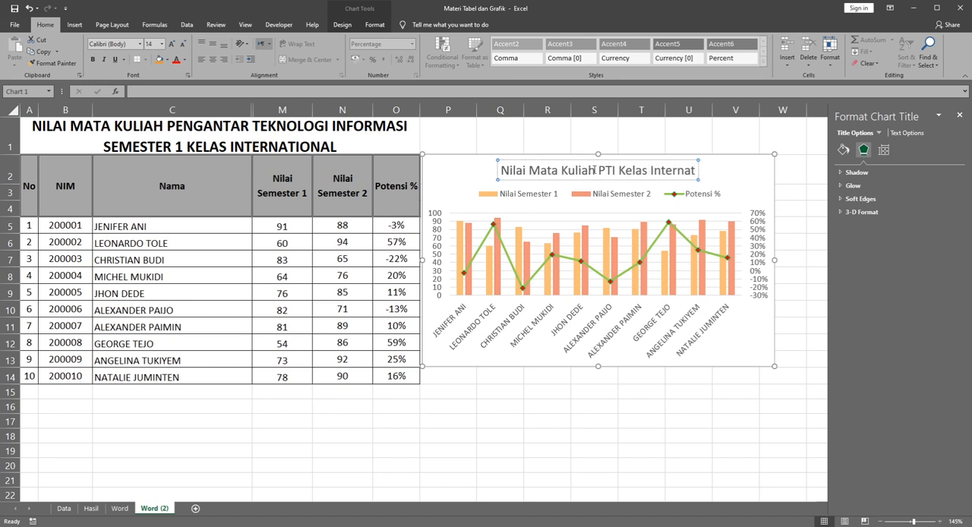
text(ional)
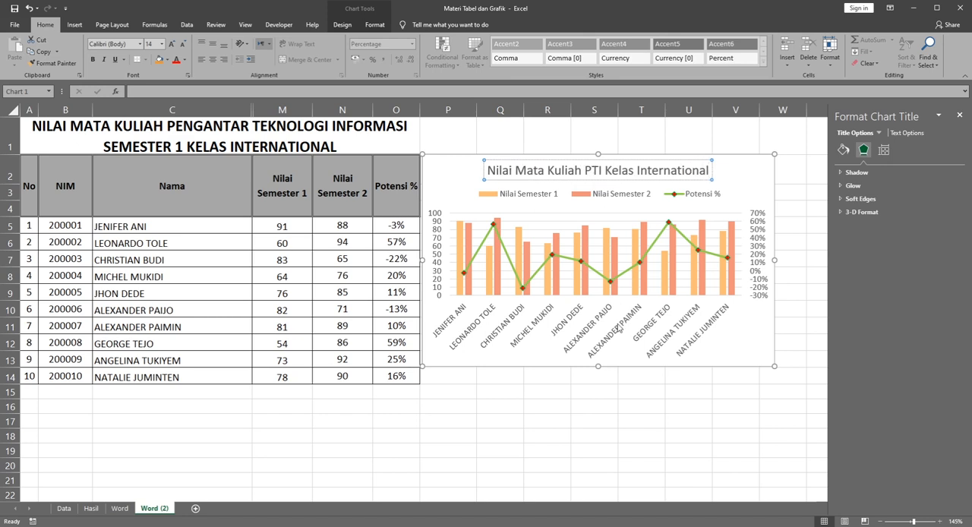
Step: Examine the formatting options of the chart area, title, category axis, legend and plot area
click(543, 358)
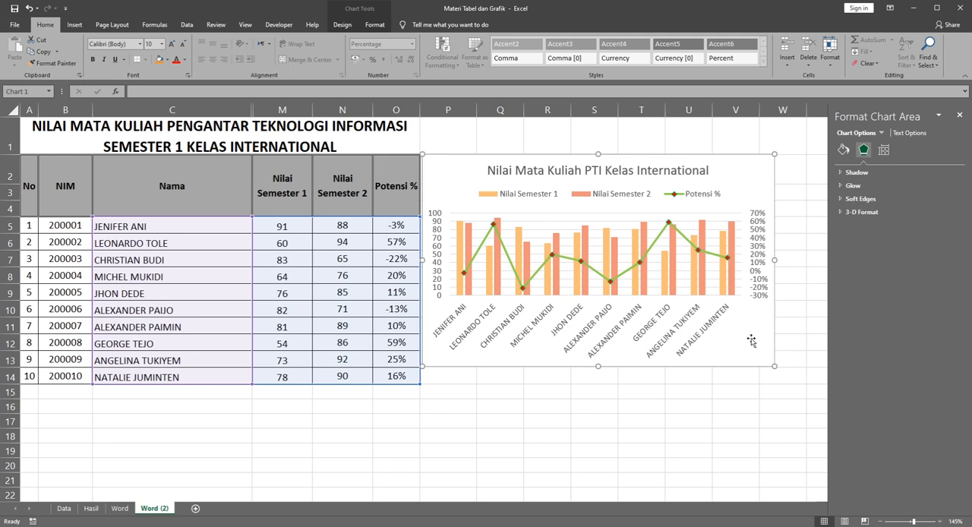
click(889, 159)
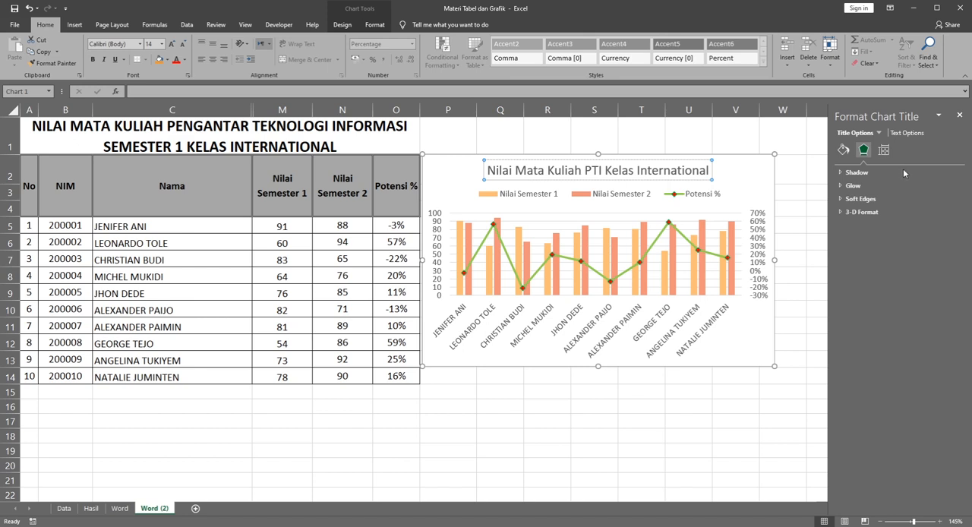
key(Down)
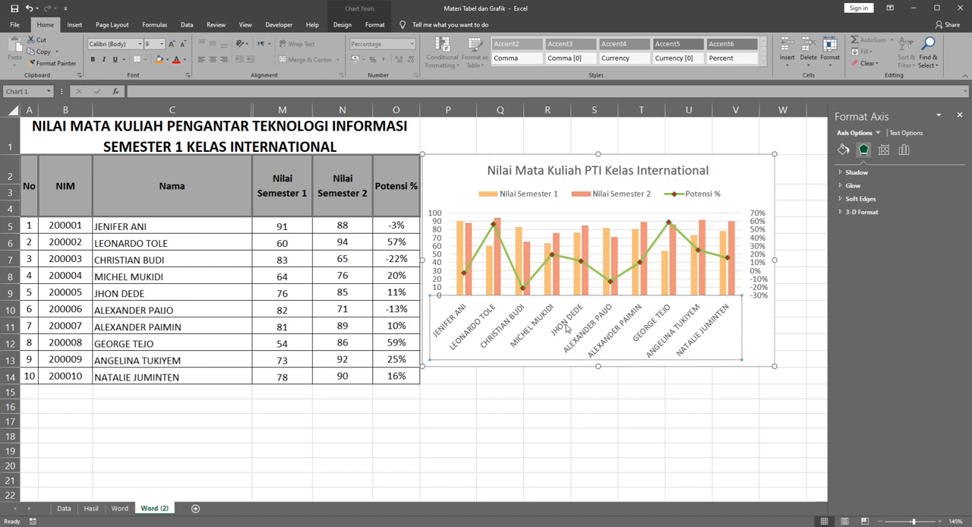
double_click(717, 344)
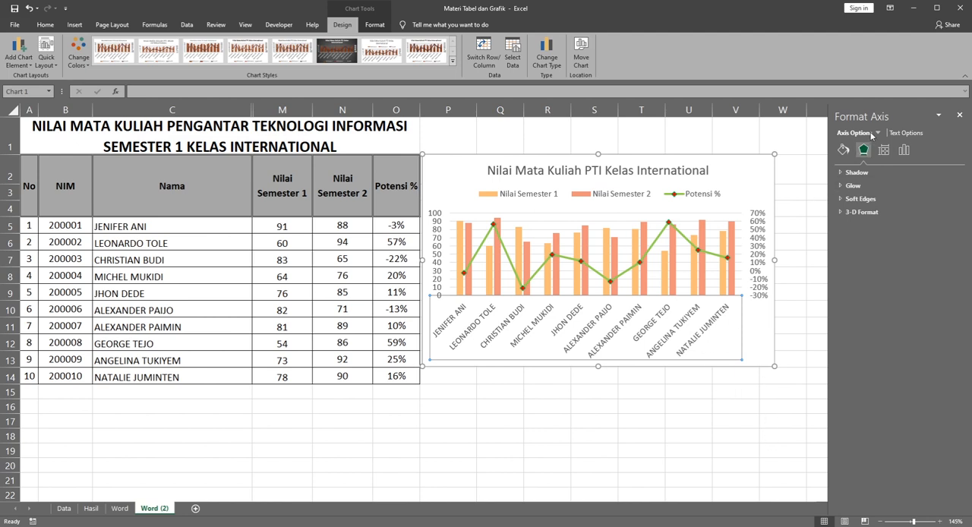
click(887, 178)
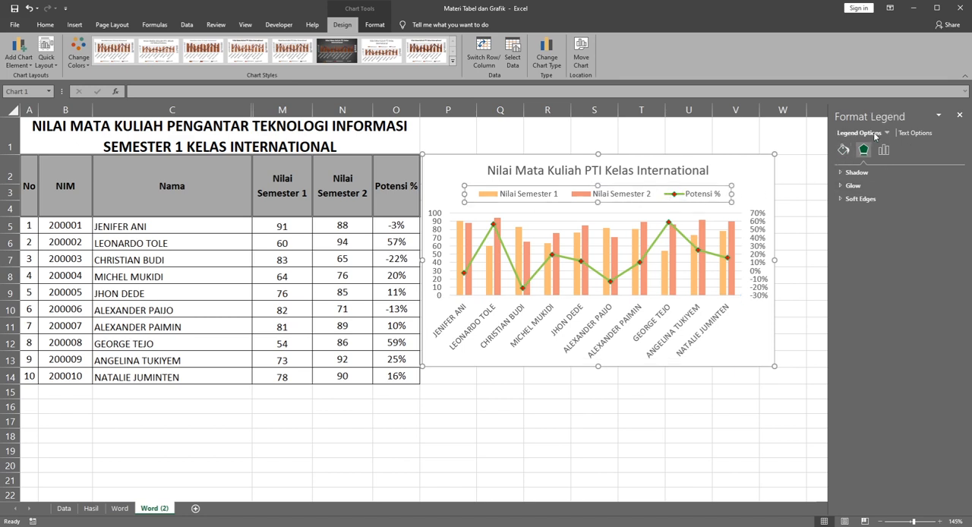
click(892, 193)
click(753, 339)
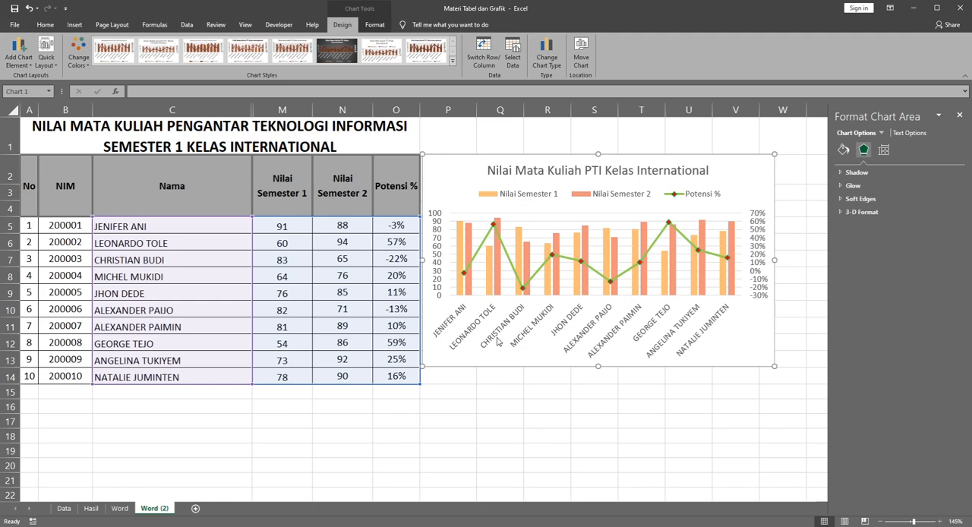
Step: Move the whole chart directly below the grade table, starting at column A around row 15
scroll(499, 342, down, 2)
ctrl+scroll(499, 337, down, 4)
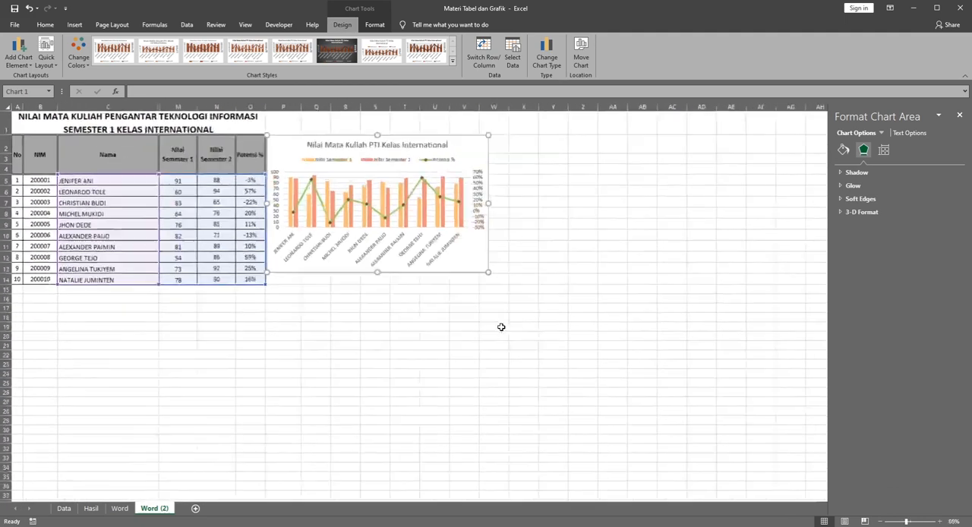
ctrl+scroll(502, 327, down, 1)
click(275, 134)
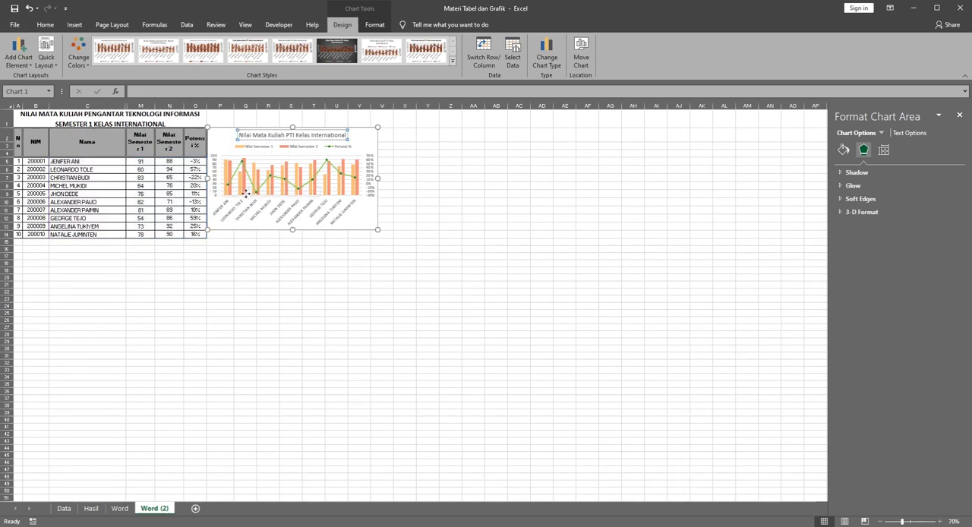
drag(246, 194, 248, 195)
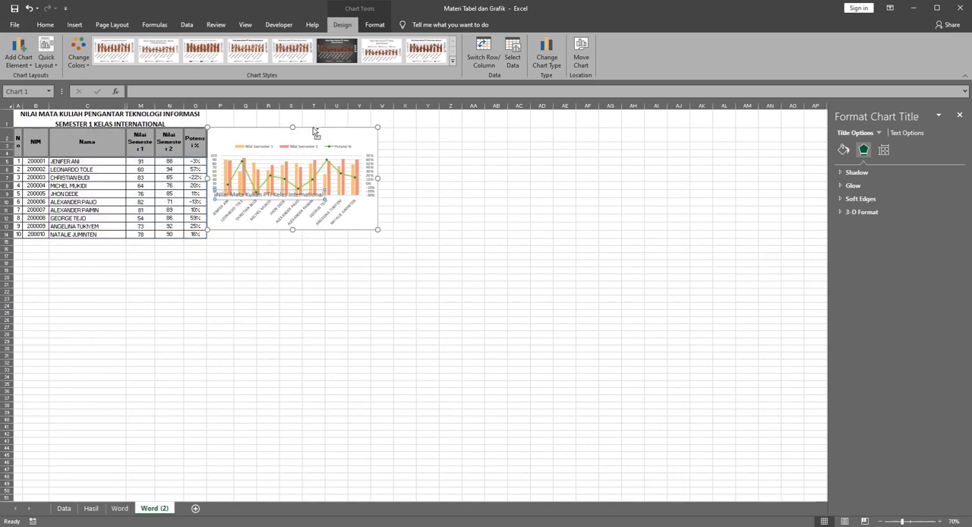
key(ctrl+z)
drag(365, 134, 173, 249)
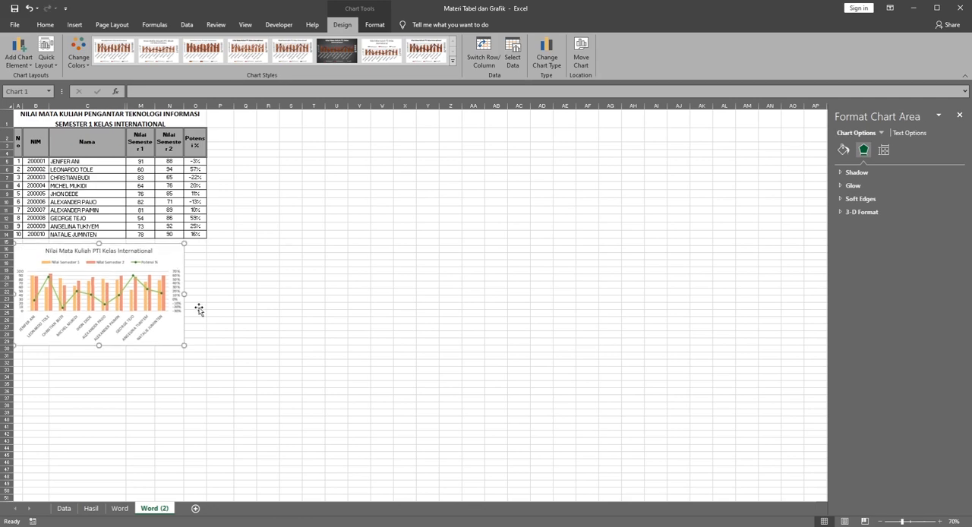
Step: Enlarge the chart to match the table's full width through column O, extending it down to row 32
scroll(74, 293, up, 3)
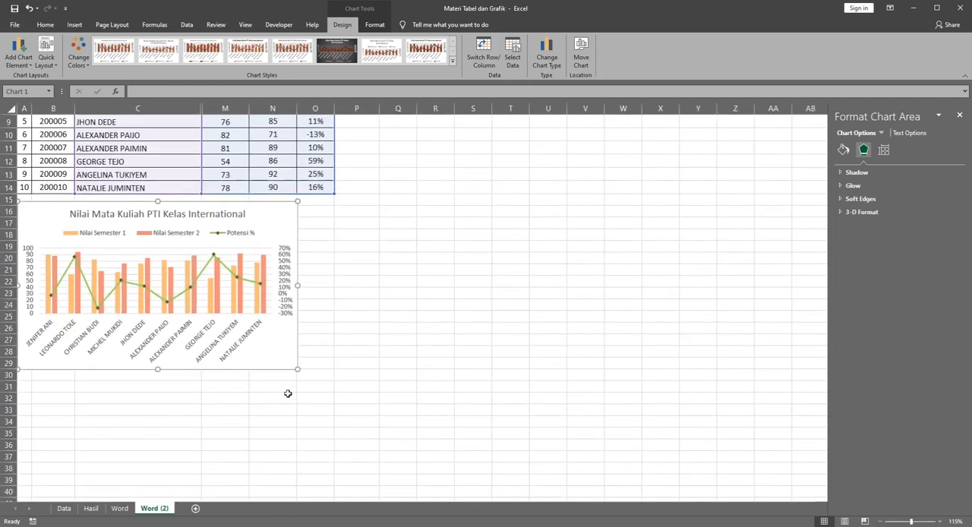
drag(297, 370, 334, 403)
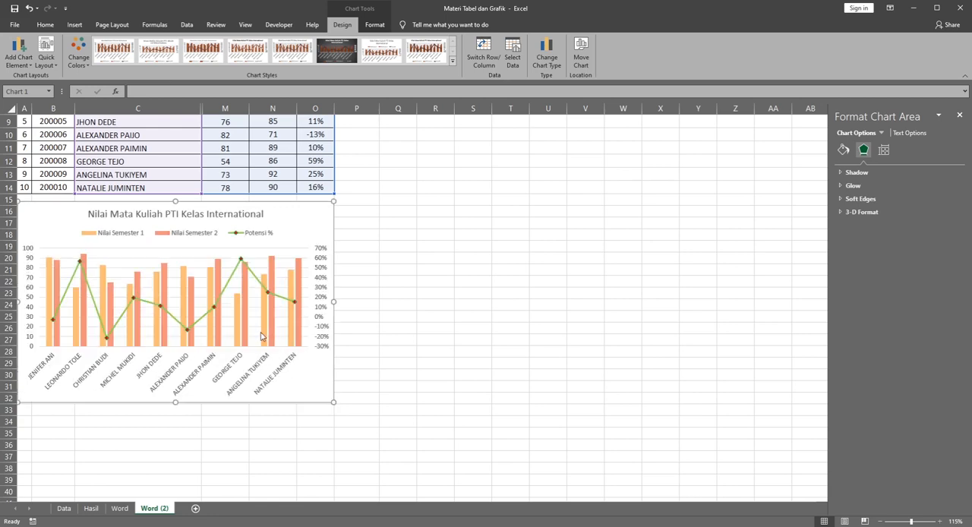
scroll(215, 361, up, 3)
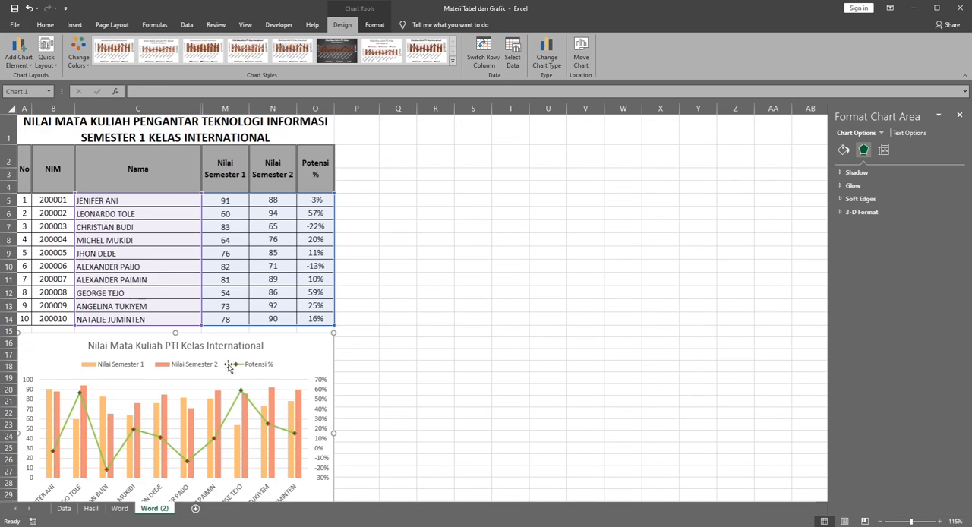
scroll(229, 367, down, 1)
scroll(228, 368, down, 1)
scroll(227, 367, down, 1)
scroll(227, 367, up, 1)
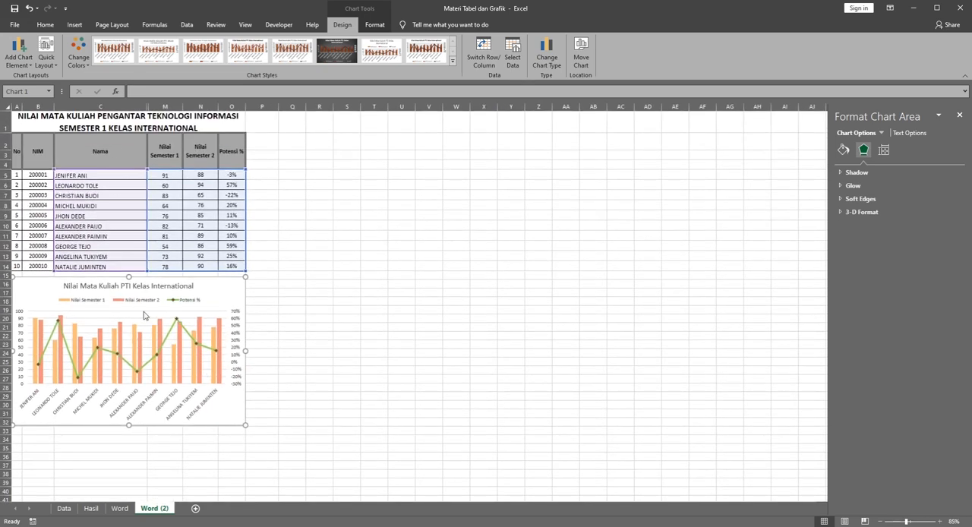
Step: Add data labels to the Potensi % line in the chart
scroll(60, 384, up, 3)
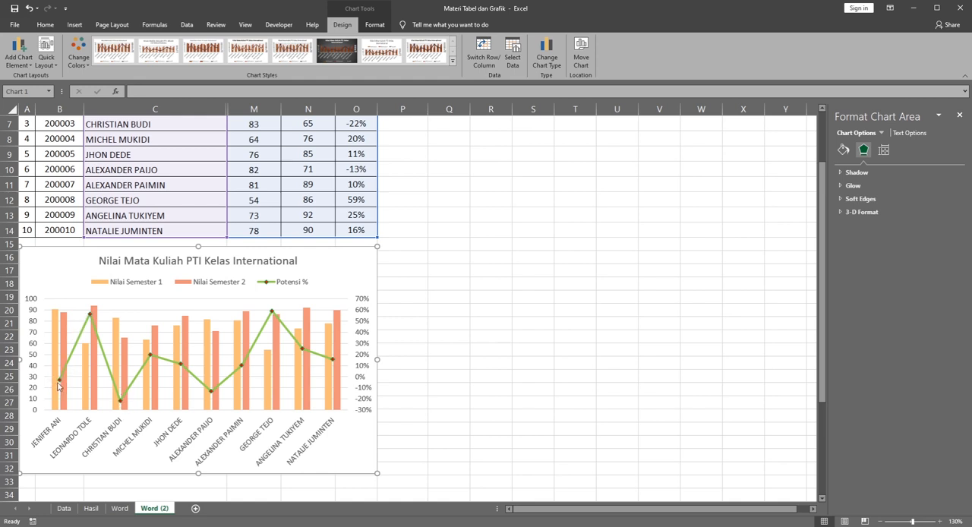
scroll(59, 386, up, 1)
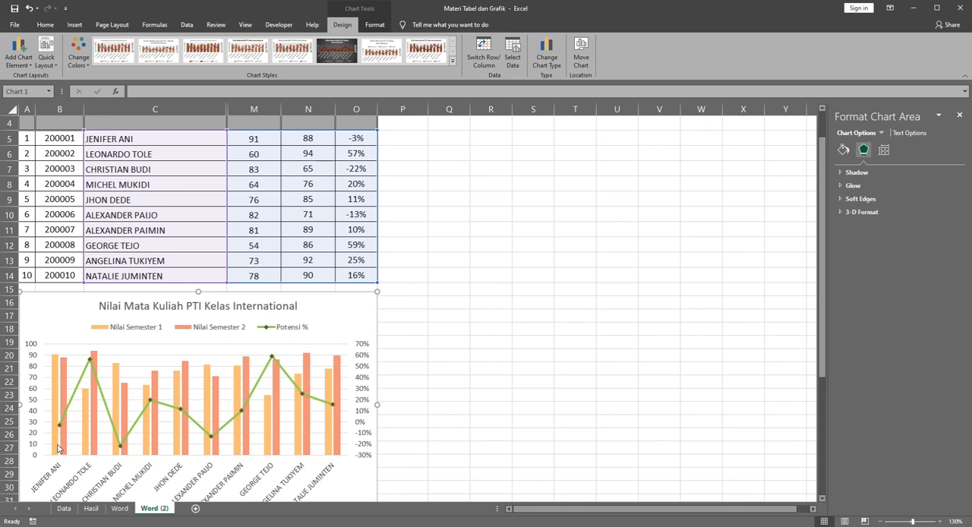
click(82, 380)
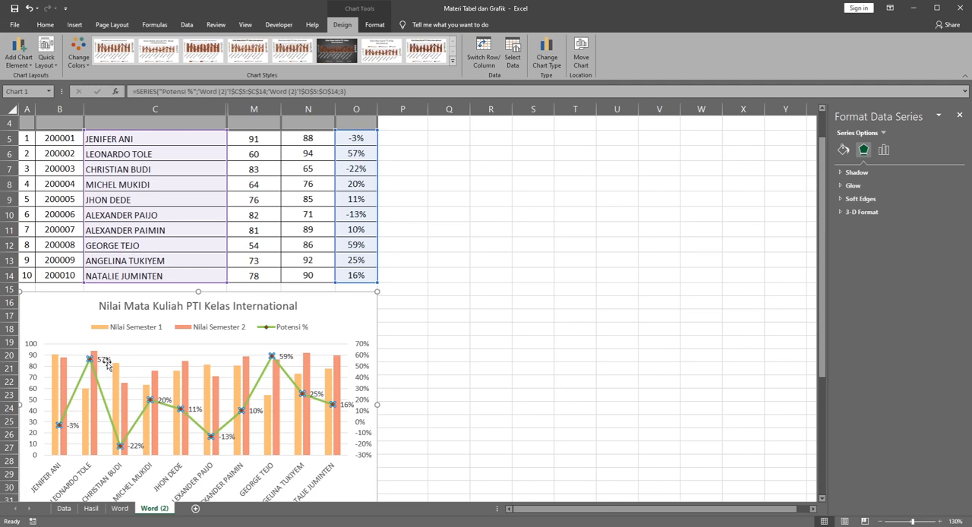
Step: Try a data label on the first student's Semester 1 column, and turn its value display off again
click(57, 367)
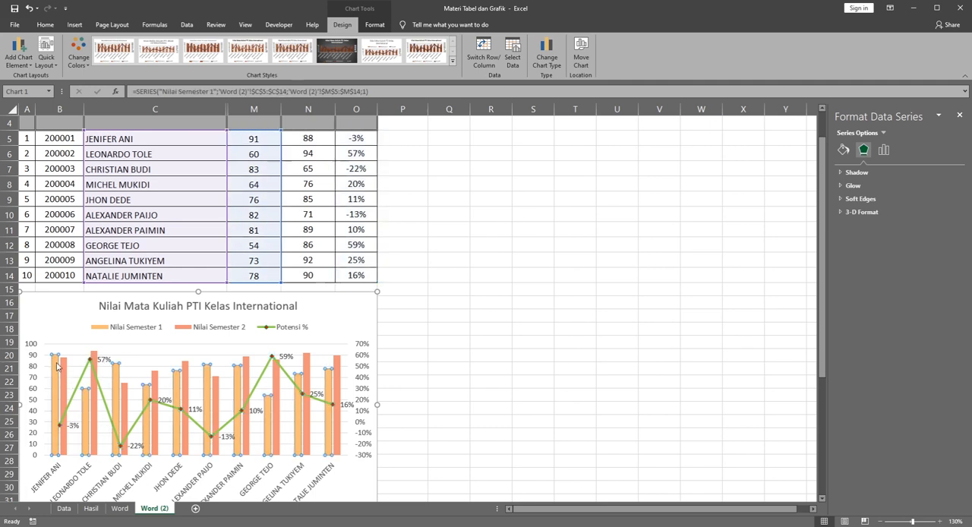
click(65, 372)
click(86, 399)
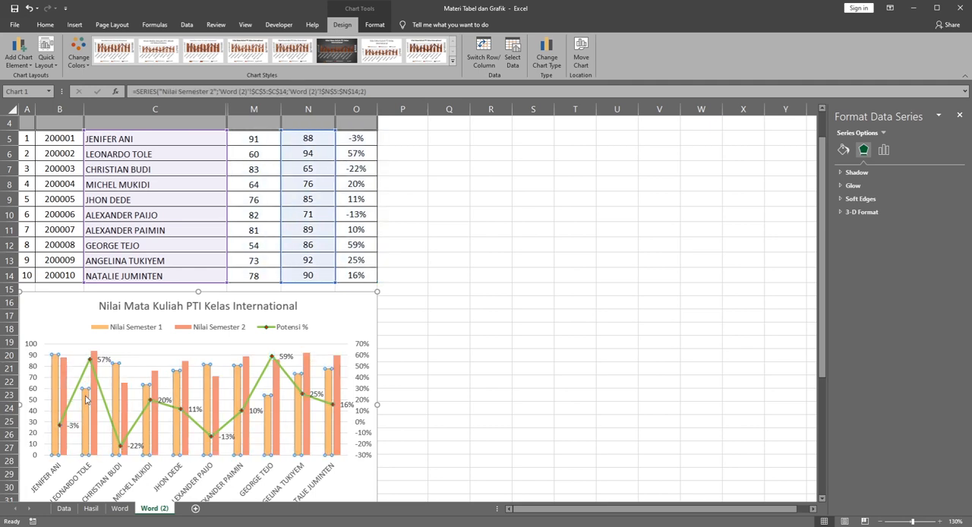
click(95, 399)
click(57, 367)
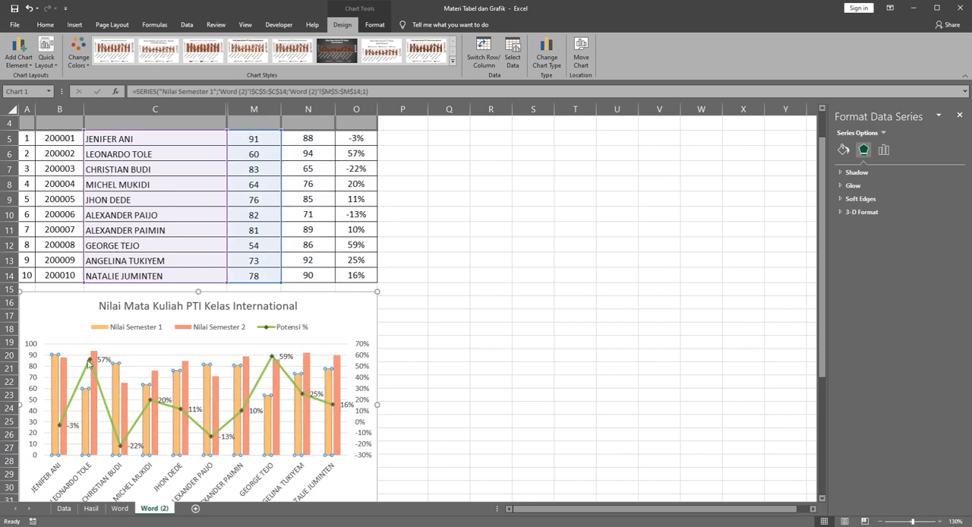
click(57, 362)
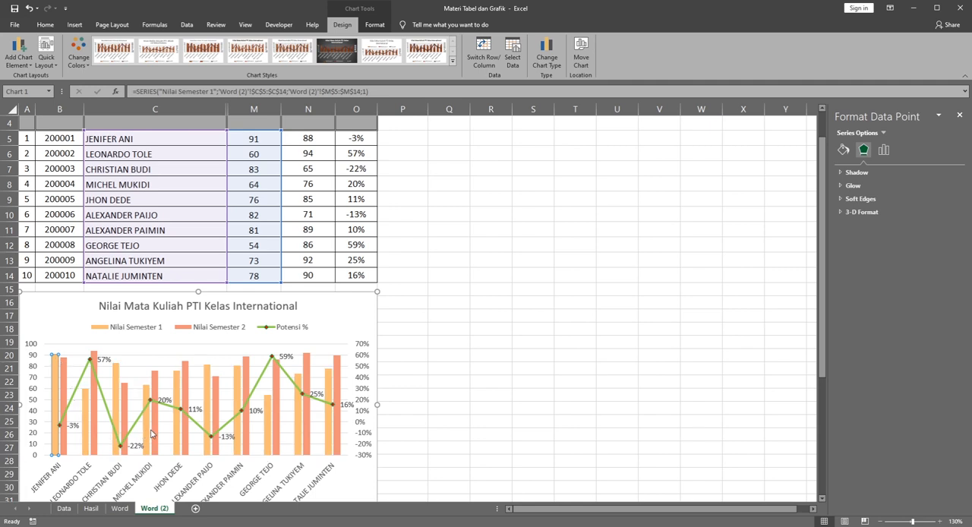
click(174, 431)
click(54, 346)
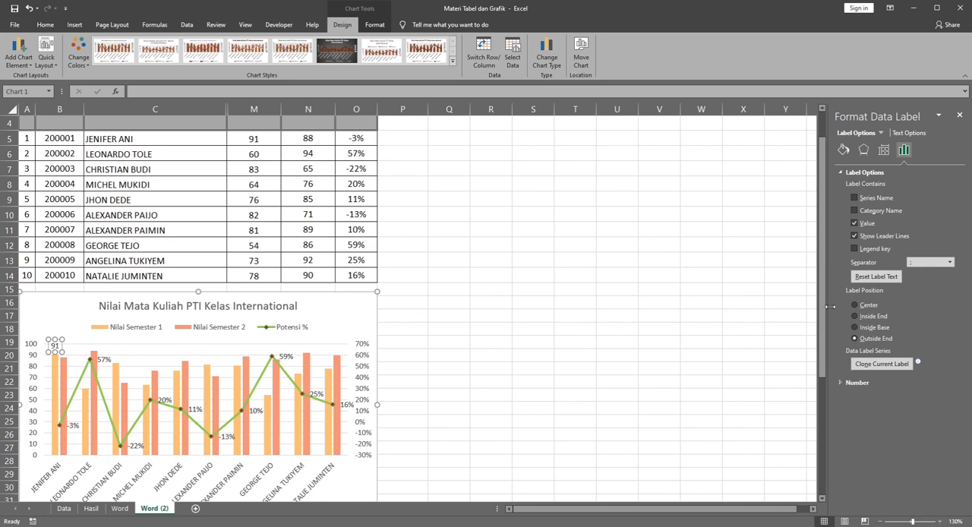
click(855, 223)
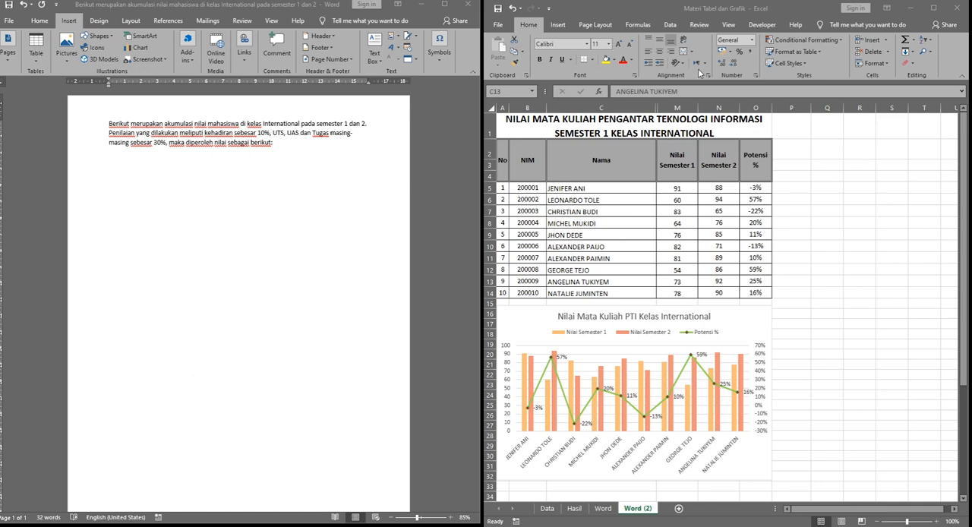
Step: Copy the titled grade table A1:O14 and paste it below the introductory paragraph in the Word document
click(415, 177)
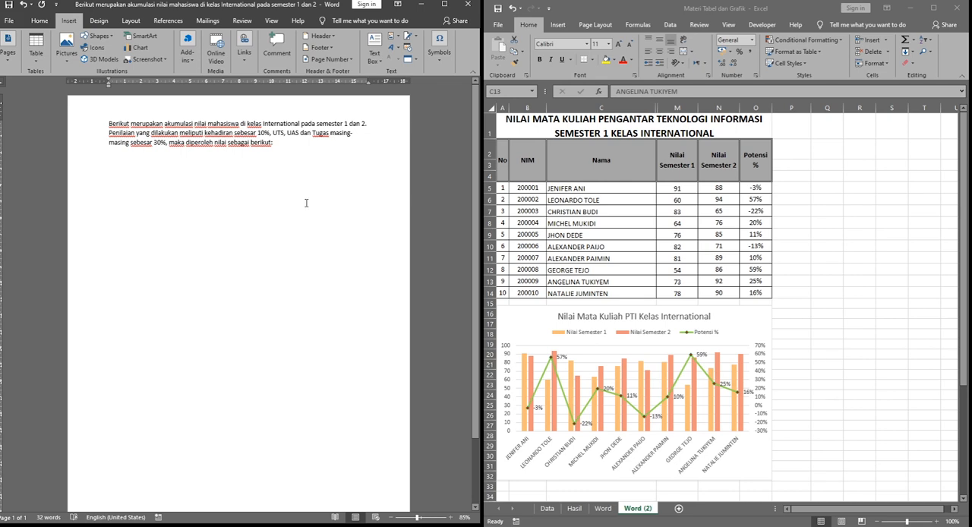
click(575, 131)
click(580, 129)
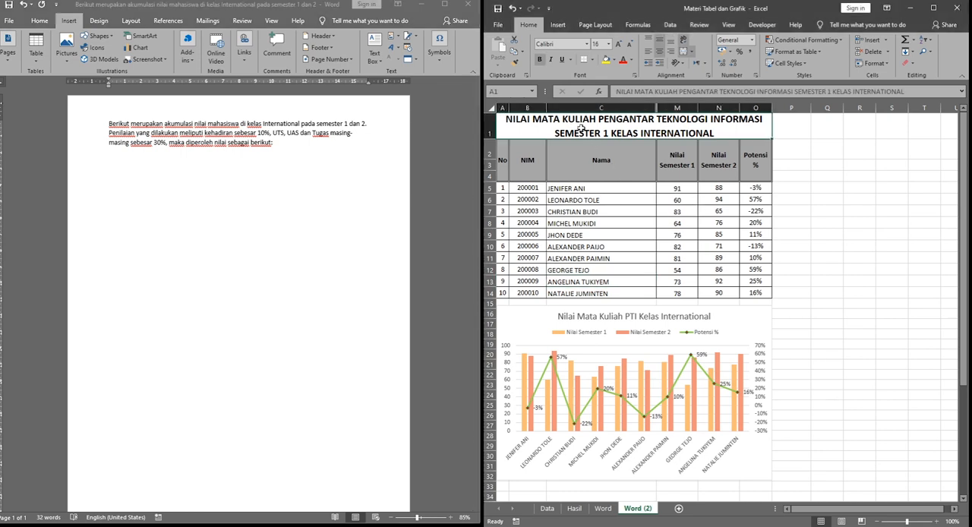
click(151, 201)
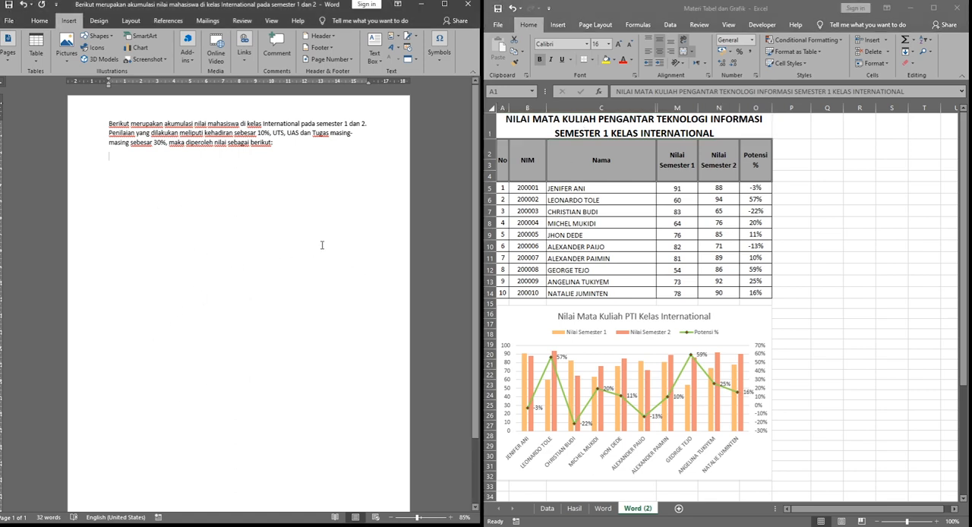
drag(515, 124, 564, 292)
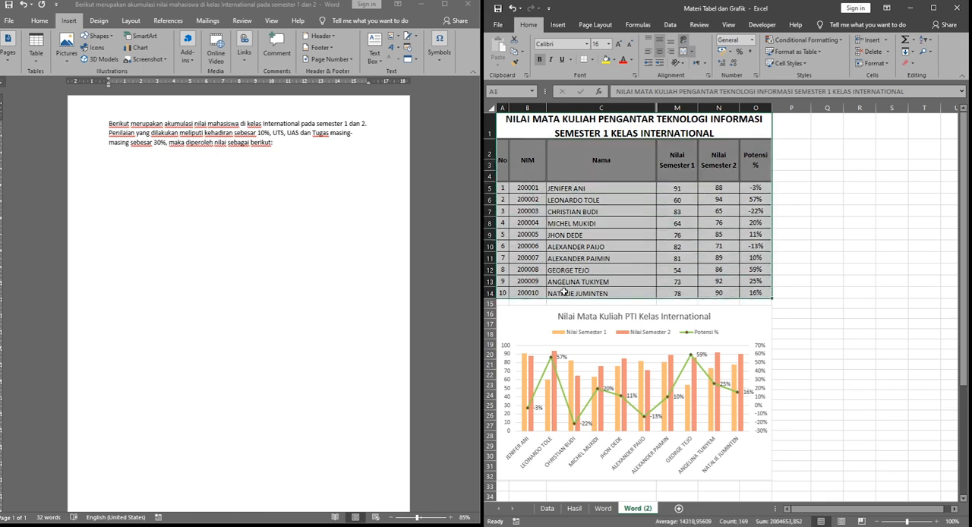
key(ctrl+c)
click(166, 246)
key(ctrl+v)
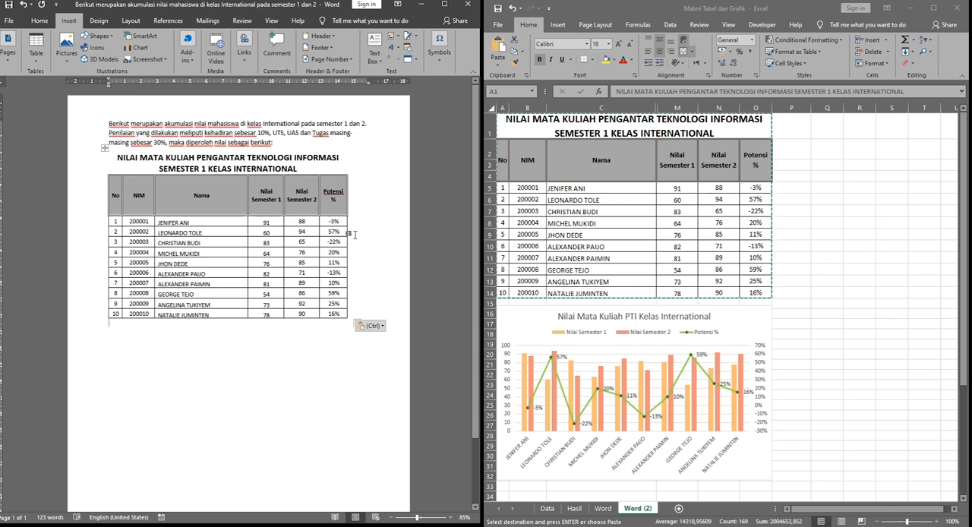
key(Escape)
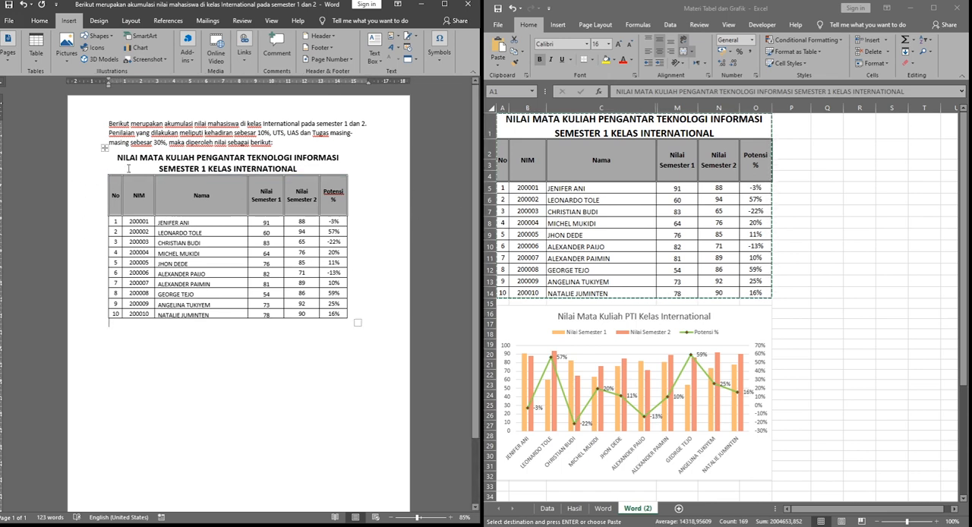
Step: Delete the pasted grade table entirely from the Word document and switch back to the Excel workbook
click(105, 149)
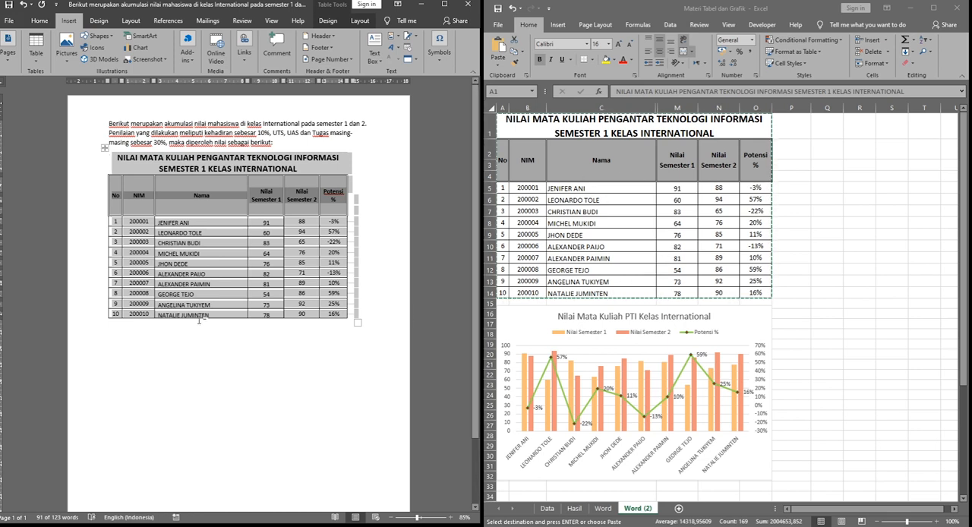
key(Delete)
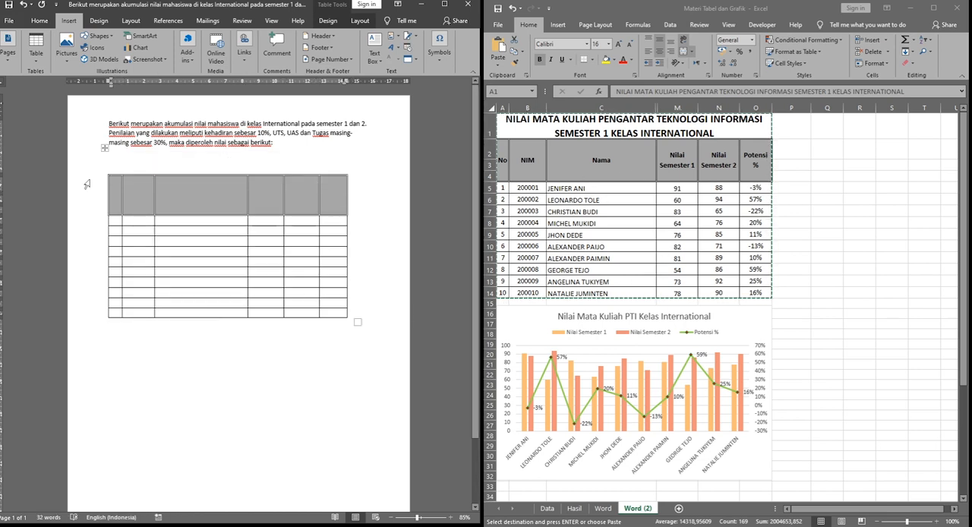
drag(104, 149, 104, 149)
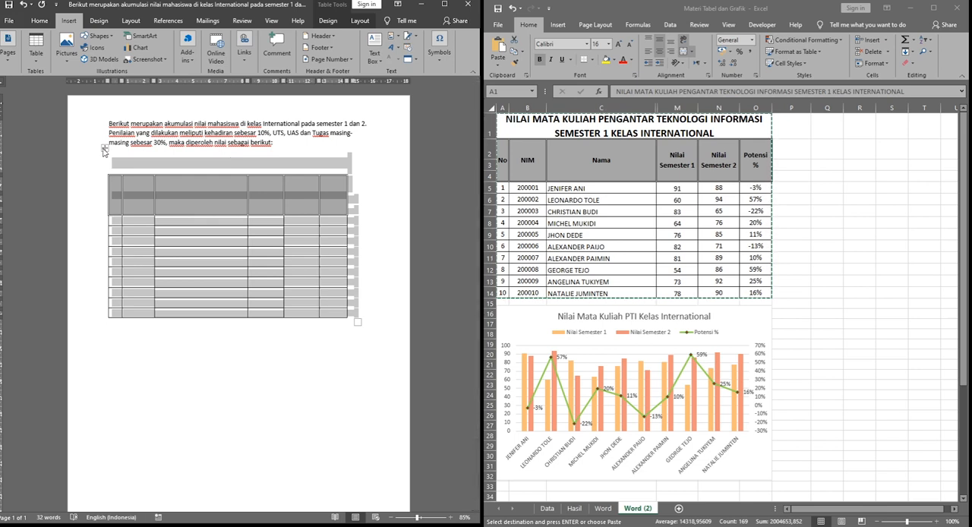
key(BackSpace)
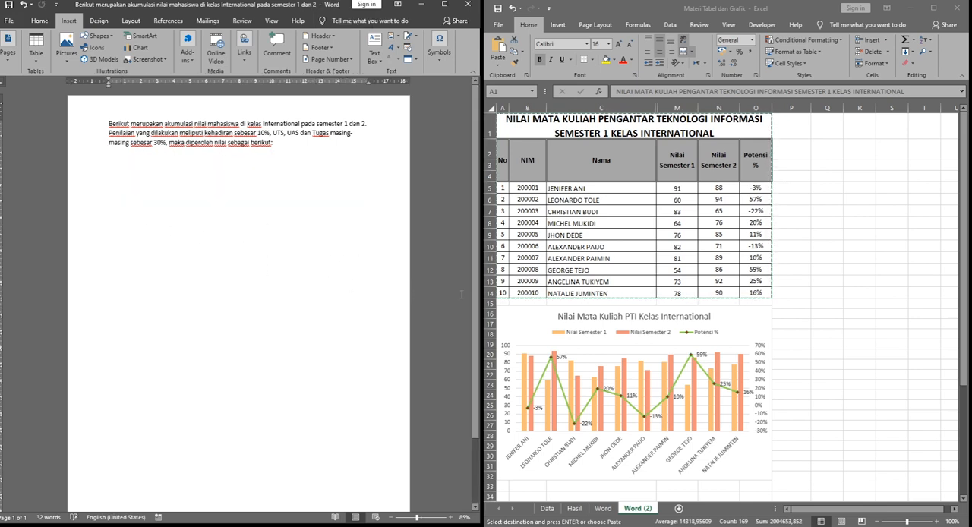
click(786, 308)
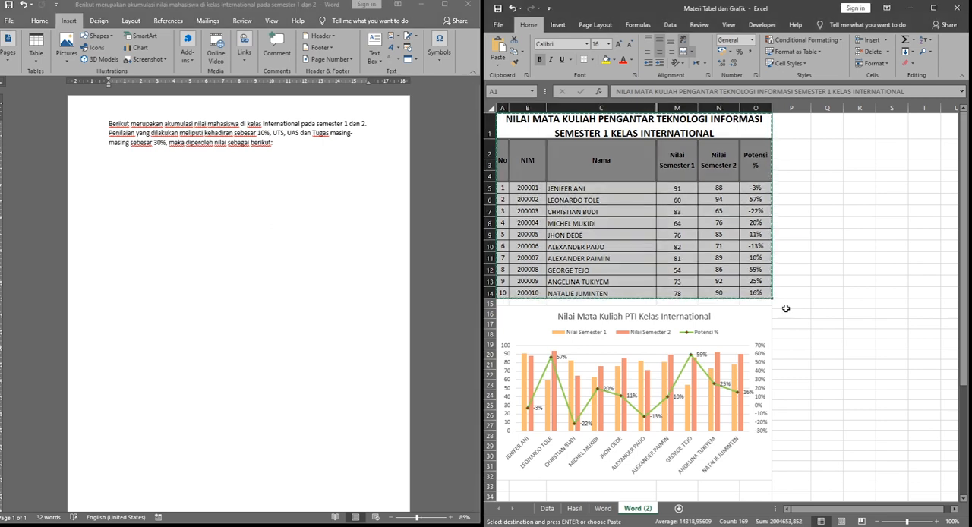
Step: Deselect the copied grade table in Excel and insert an embedded Excel spreadsheet below the introductory paragraph in the Word document
click(825, 343)
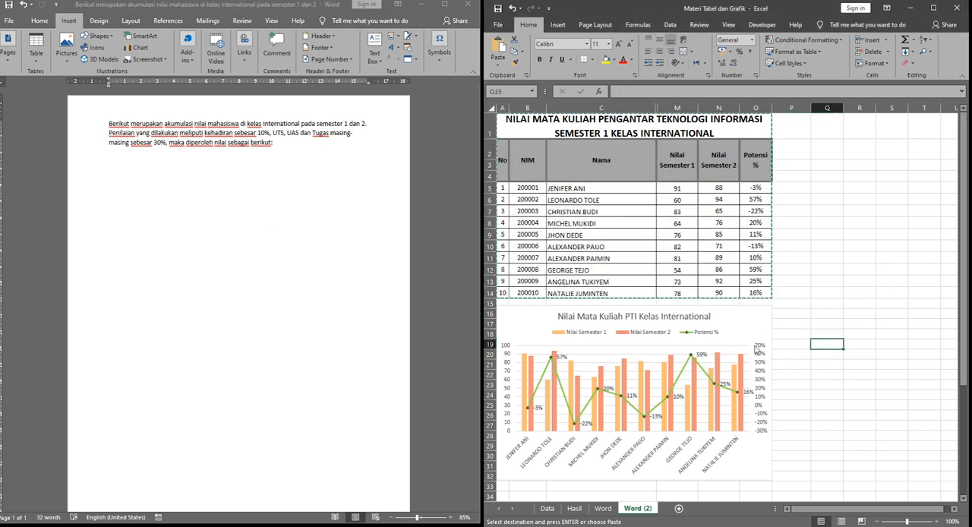
click(806, 293)
click(278, 251)
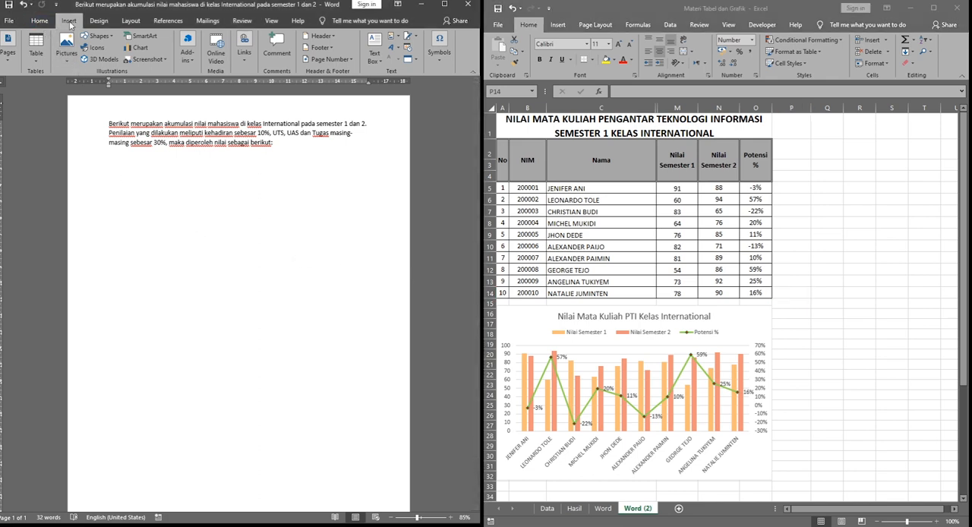
click(35, 50)
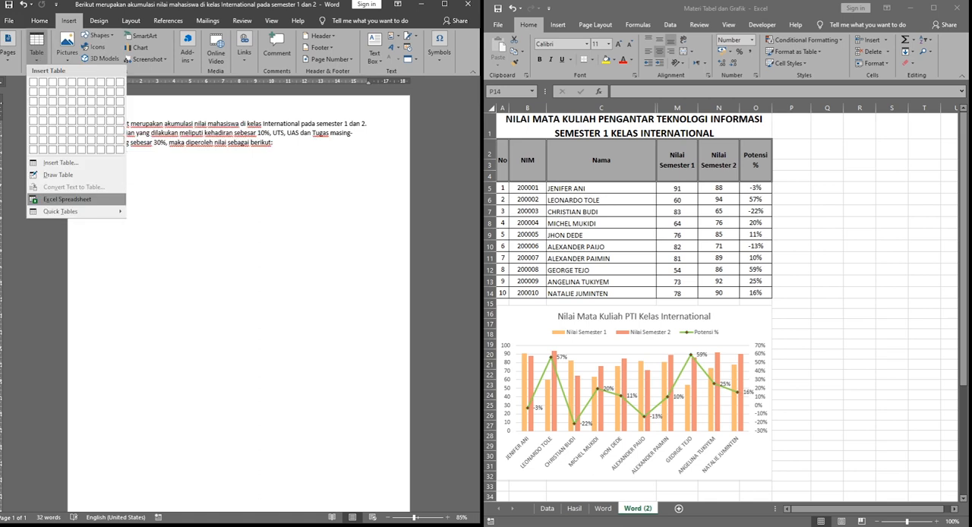
click(66, 199)
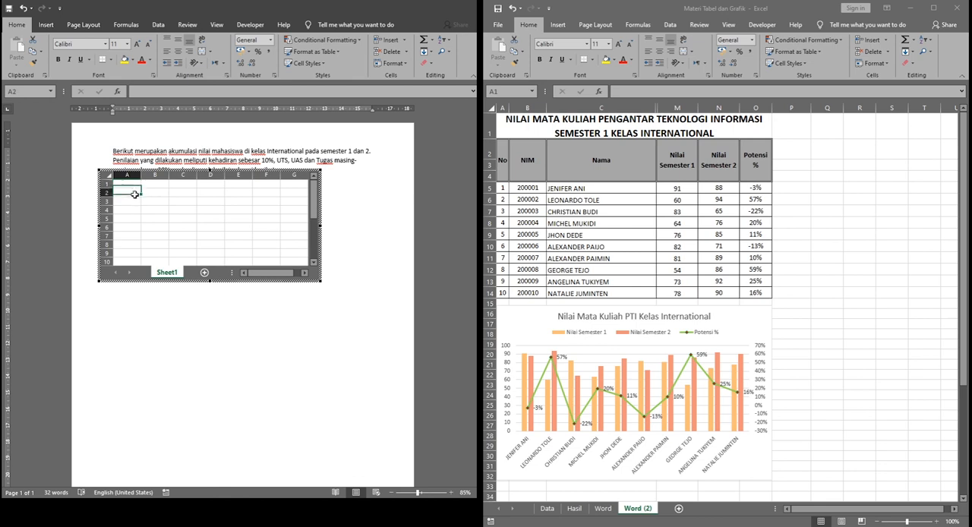
Step: Copy the entire Word (2) sheet from the Excel workbook and paste it at cell A1 of the embedded spreadsheet in Word
click(151, 217)
click(126, 185)
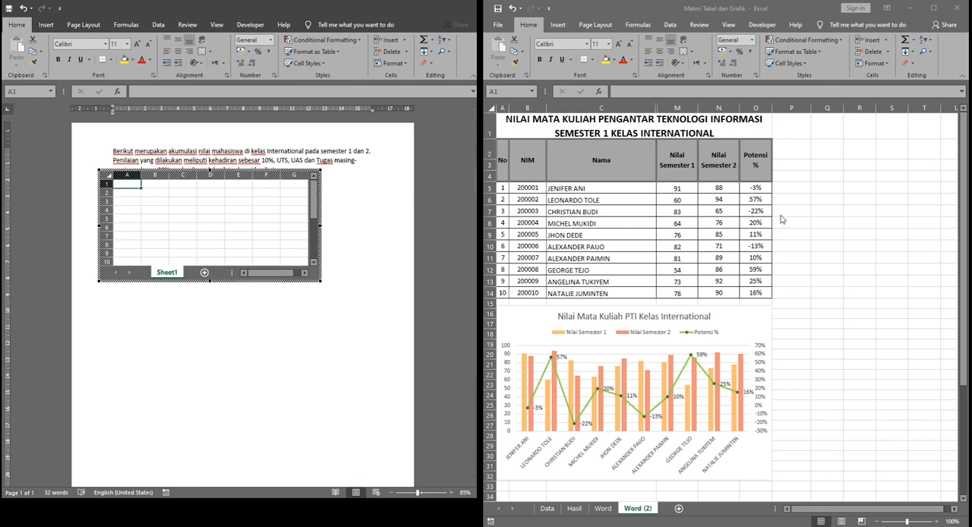
click(792, 293)
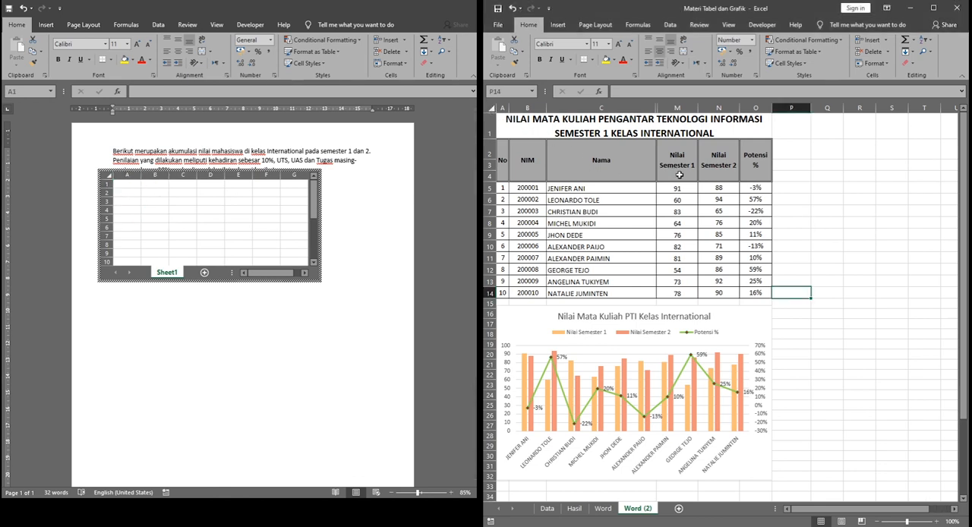
click(491, 108)
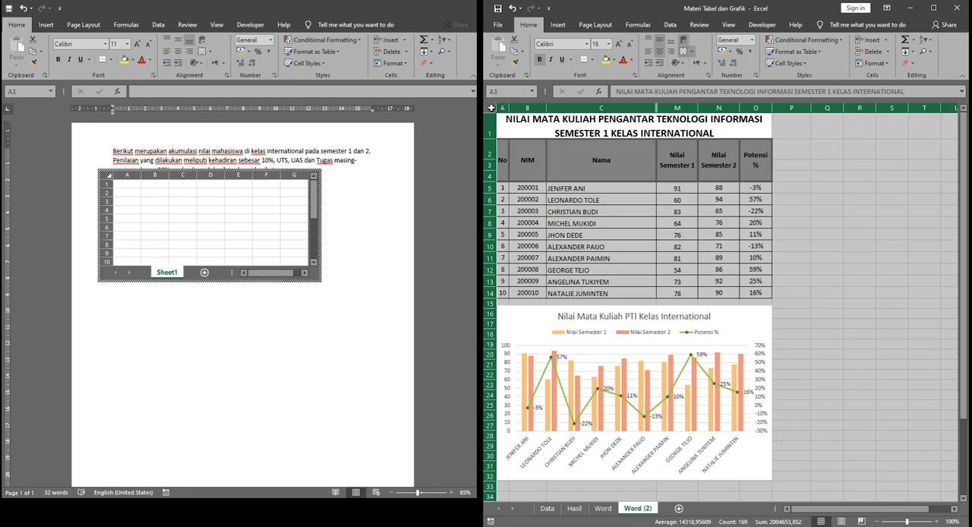
key(ctrl+c)
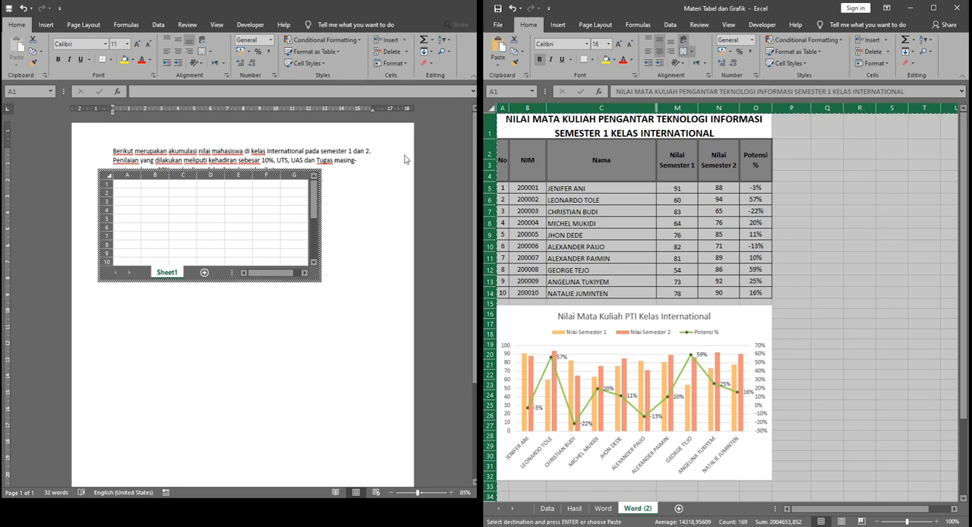
click(126, 186)
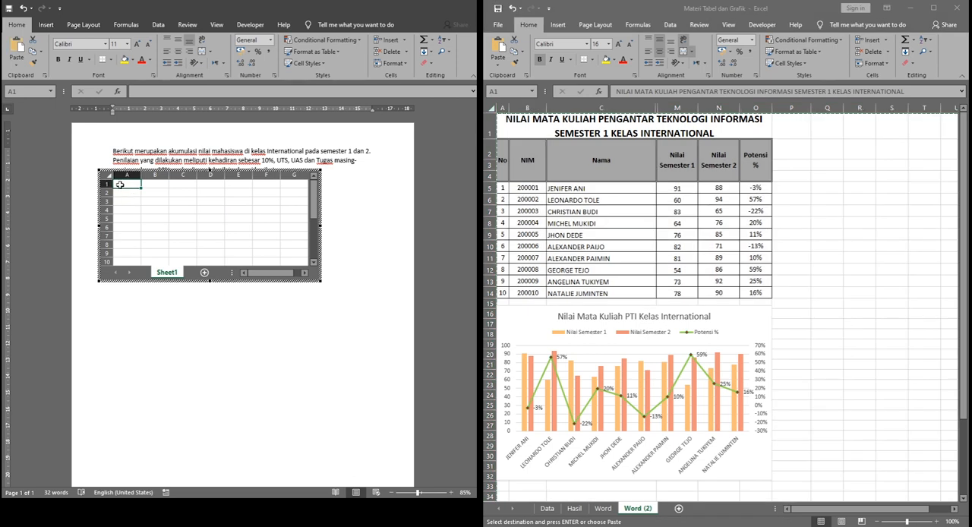
key(ctrl+v)
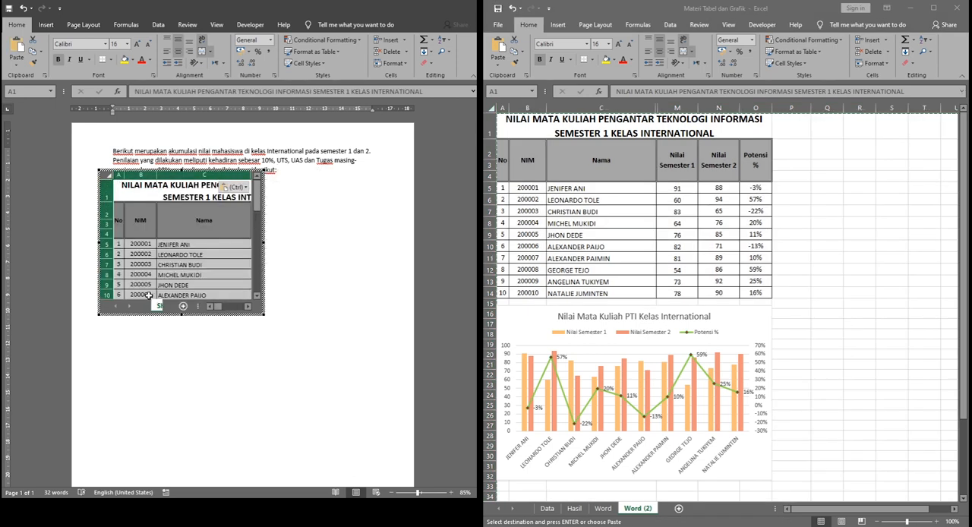
Step: Widen the embedded worksheet's visible area to cover all grade table columns from No through Potensi %
drag(263, 314, 261, 313)
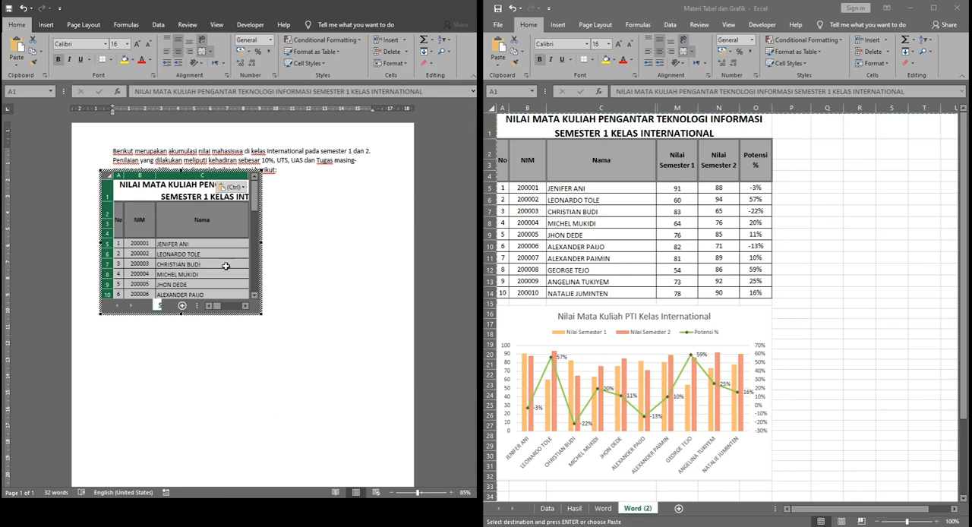
click(226, 398)
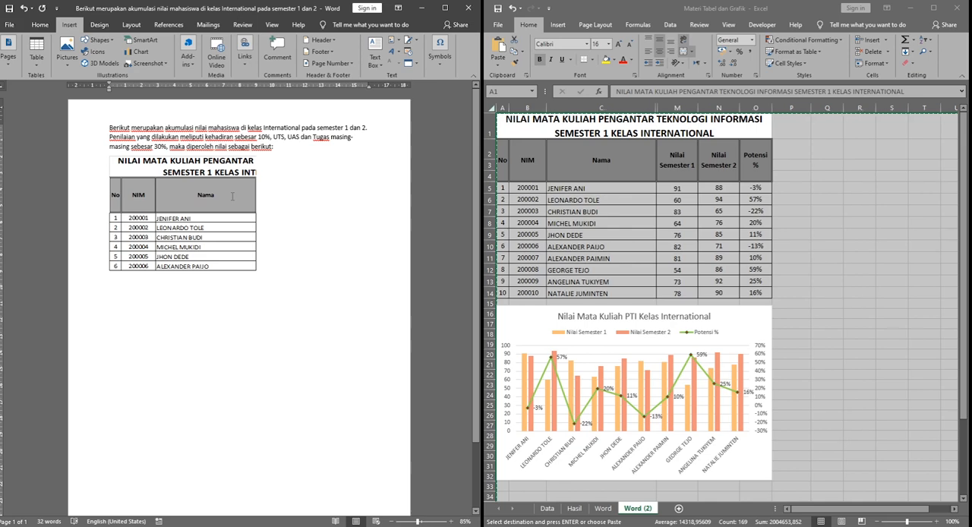
double_click(233, 199)
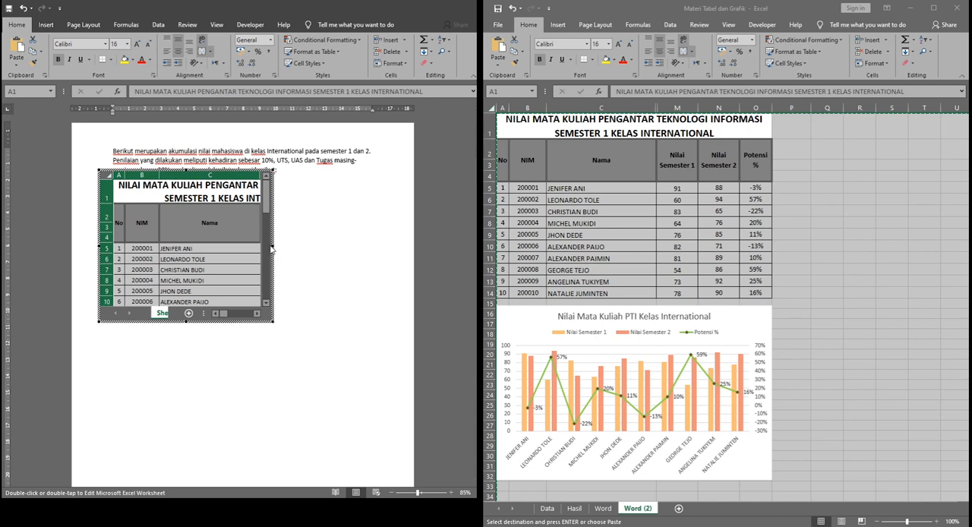
drag(273, 246, 282, 245)
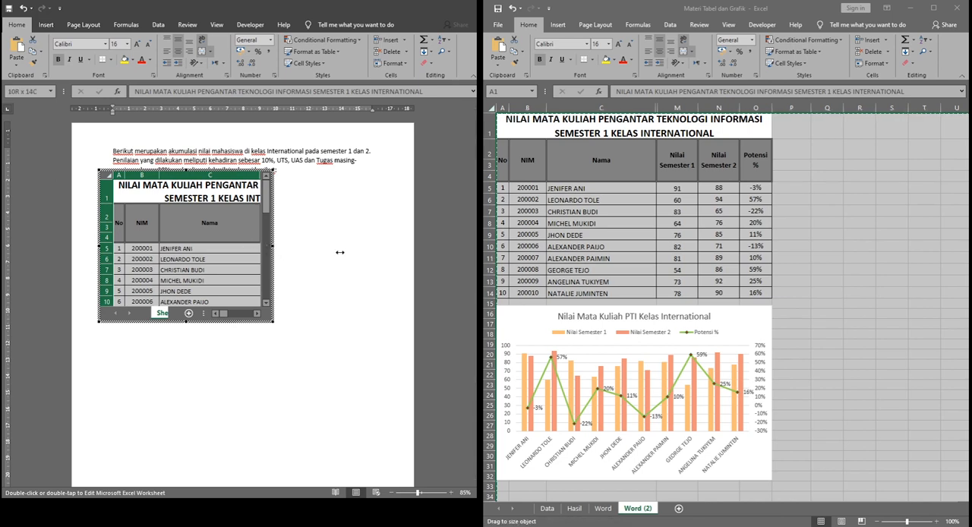
drag(339, 252, 366, 246)
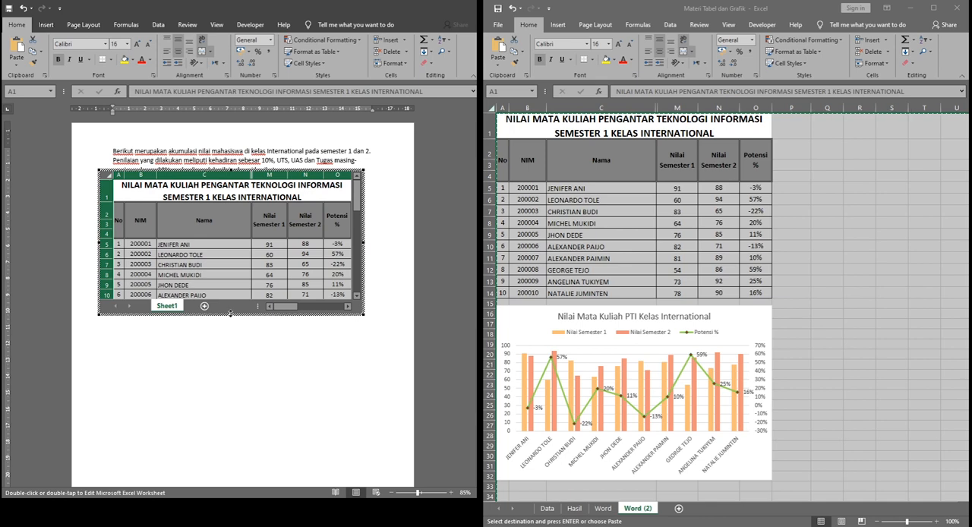
Step: Extend the embedded worksheet's visible area down to row 31 to take in the chart, and return to the document
drag(231, 313, 232, 360)
drag(231, 416, 233, 477)
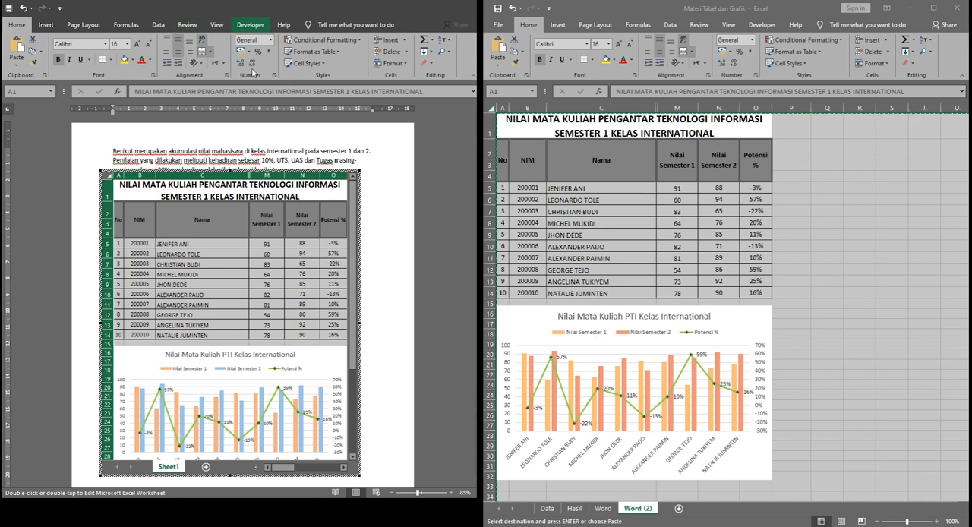
scroll(405, 350, down, 1)
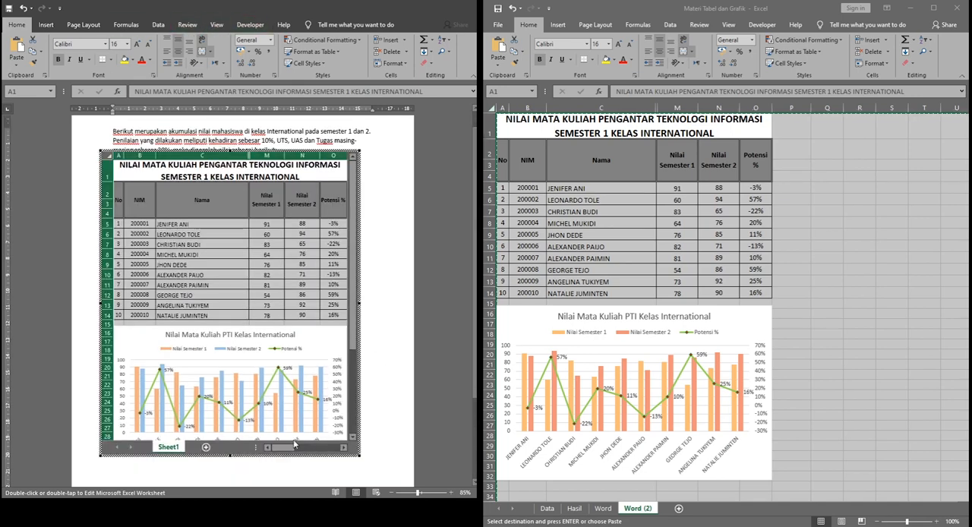
drag(229, 456, 226, 487)
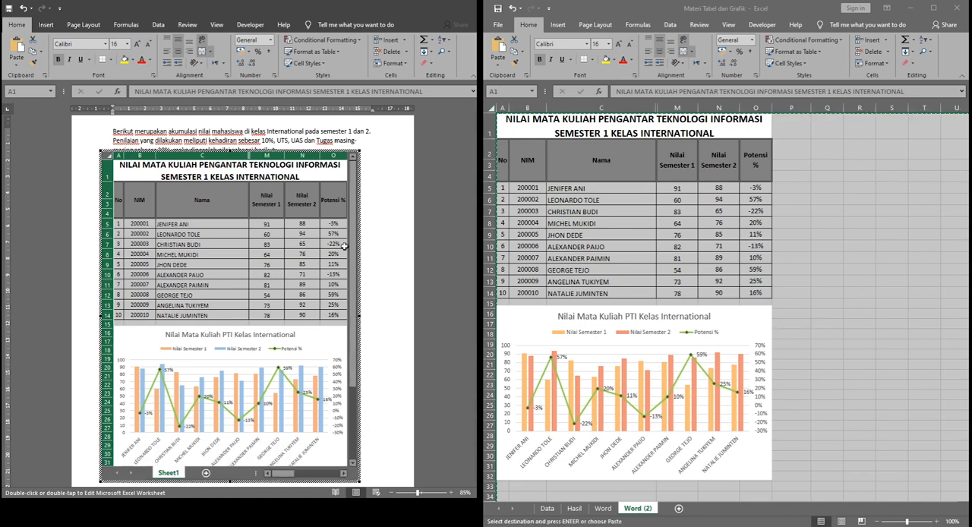
click(383, 218)
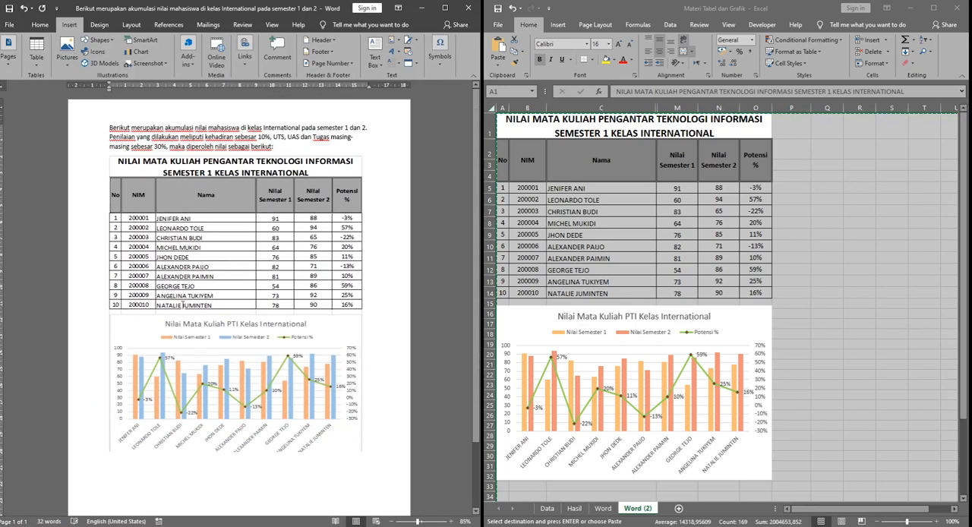
Step: Make the embedded worksheet a floating object and place it directly below the introductory paragraph
click(196, 257)
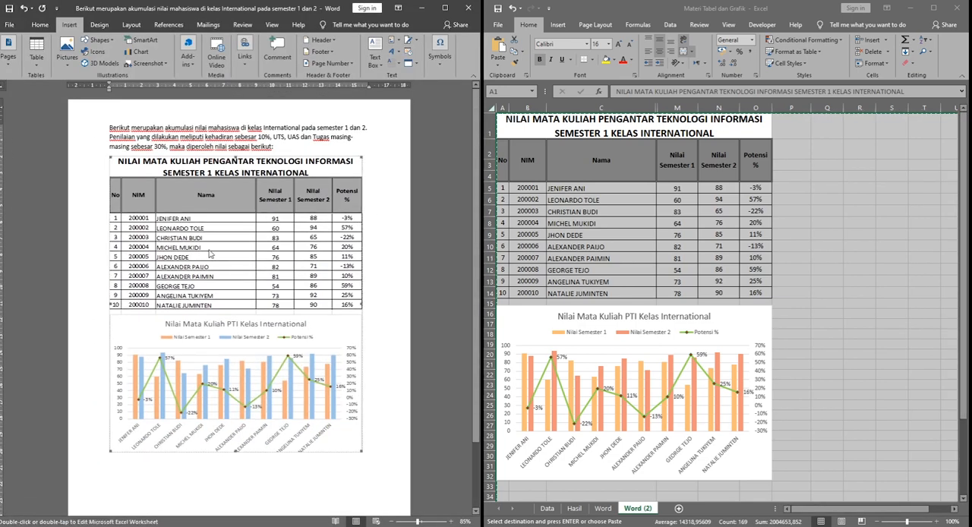
click(364, 167)
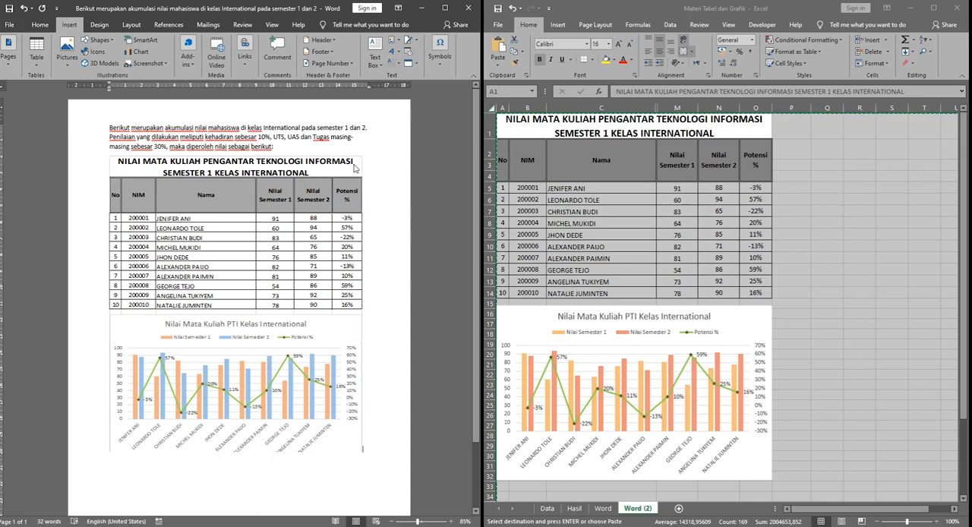
click(354, 168)
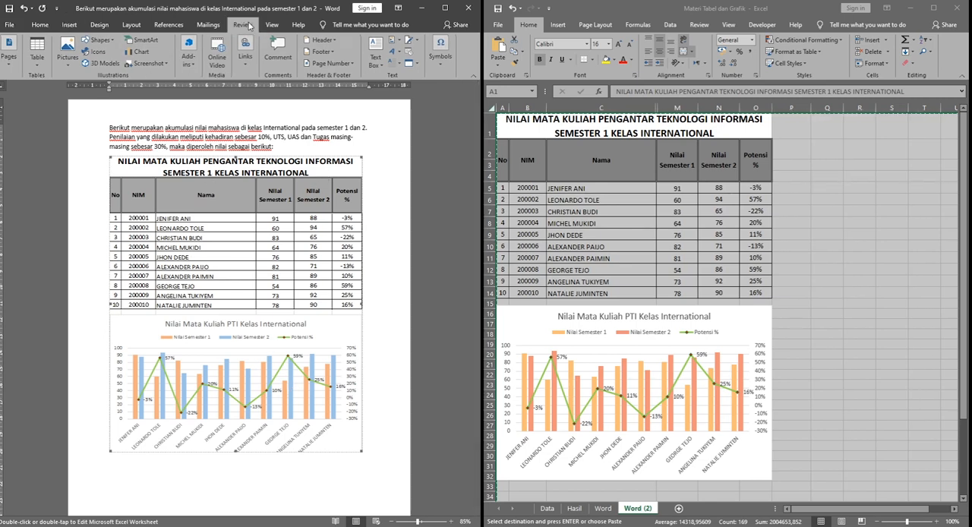
click(271, 25)
click(209, 26)
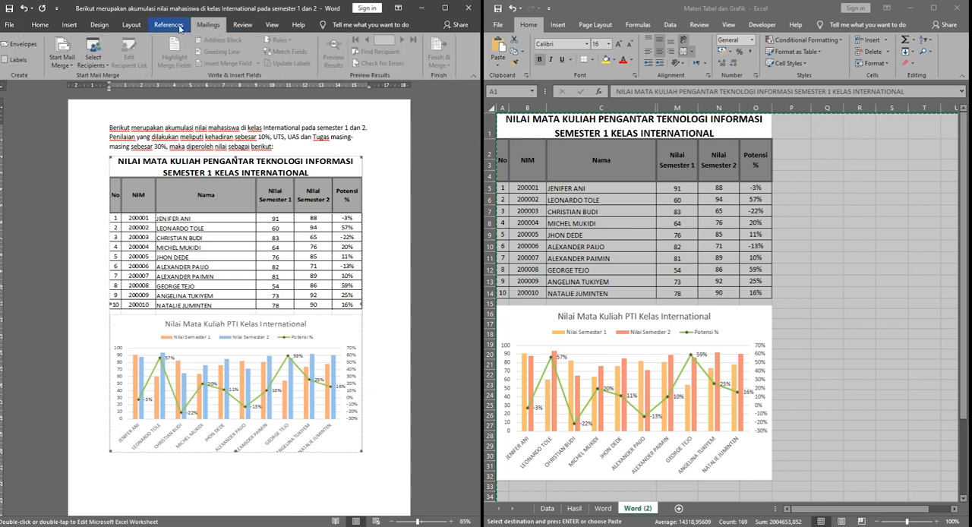
click(168, 25)
click(131, 26)
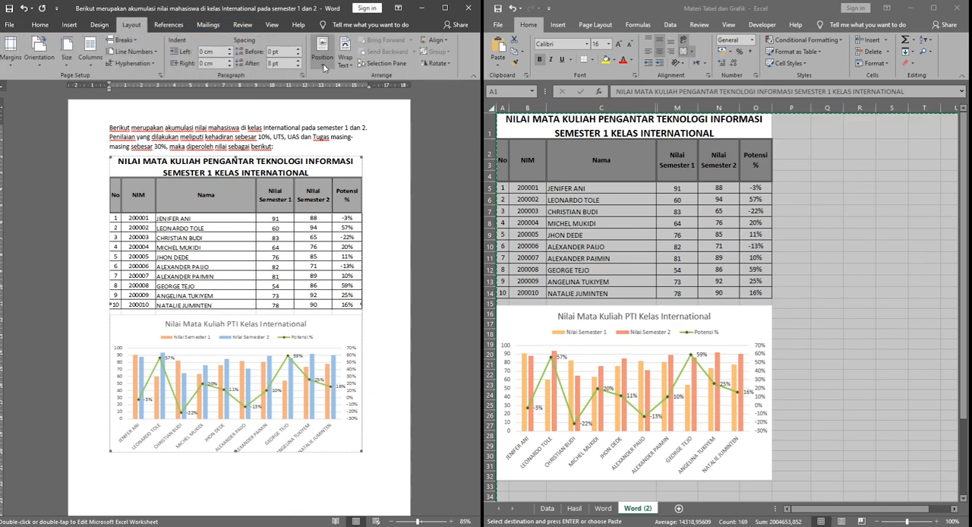
double_click(355, 194)
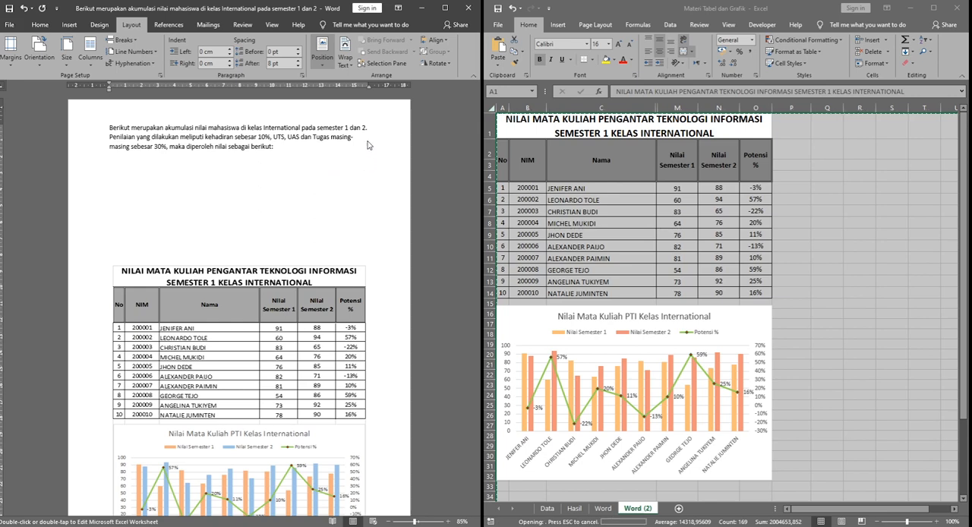
click(351, 198)
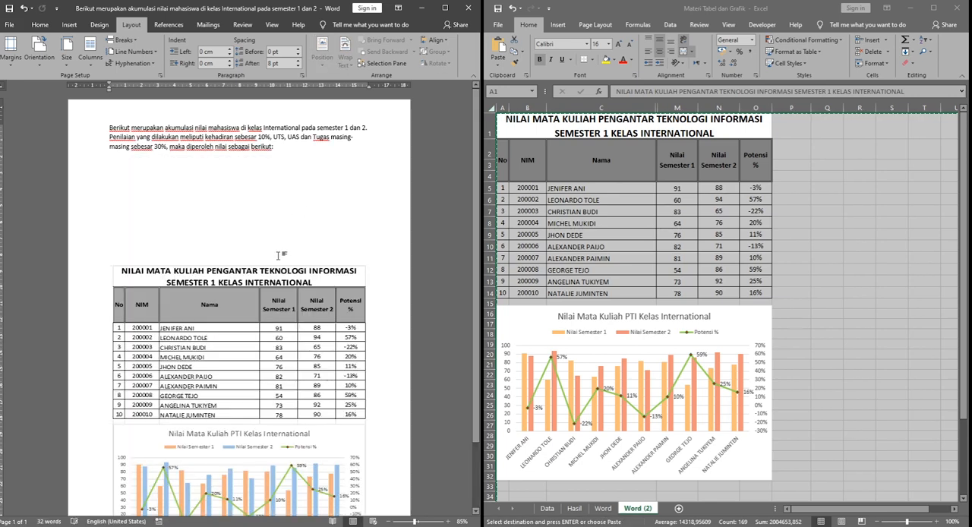
click(287, 274)
drag(287, 273, 300, 170)
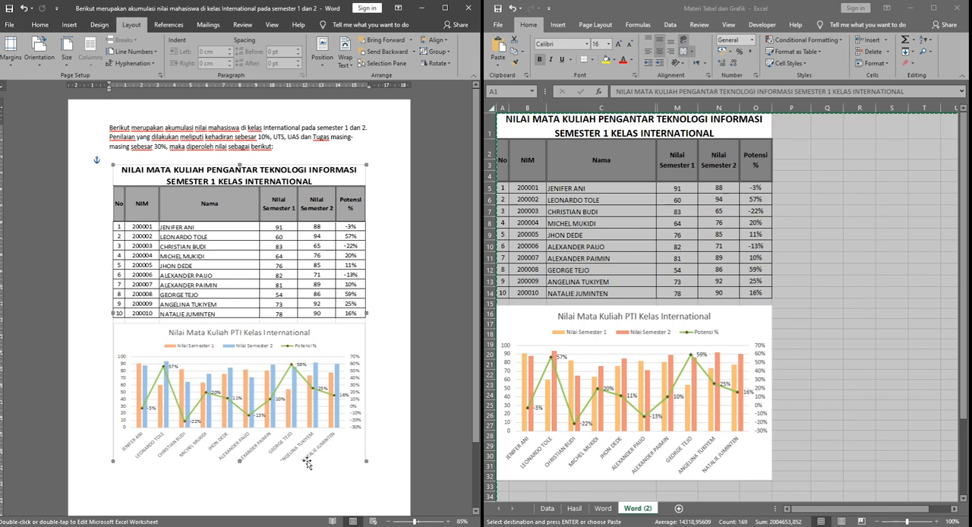
Step: Reopen the embedded worksheet, extend its visible area to row 32 to include the whole chart, and finish editing
double_click(322, 417)
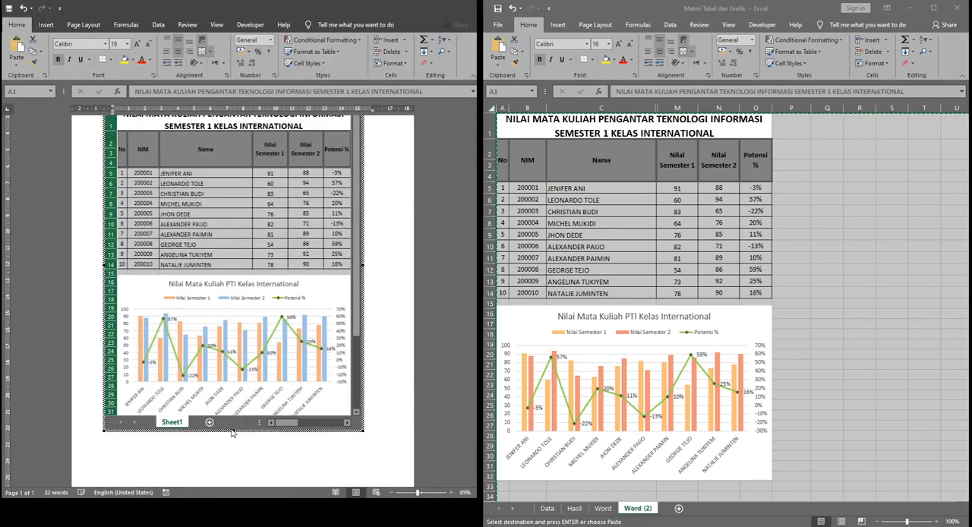
drag(232, 430, 231, 448)
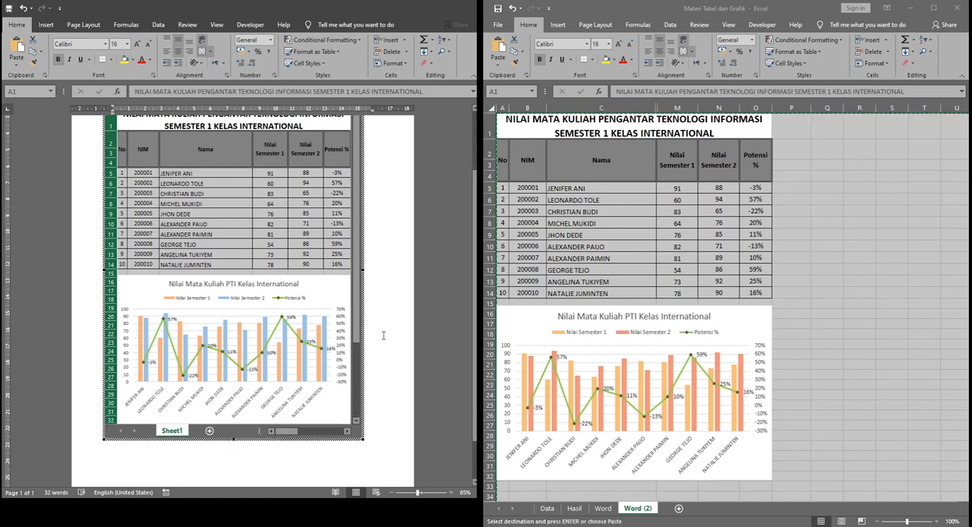
click(383, 335)
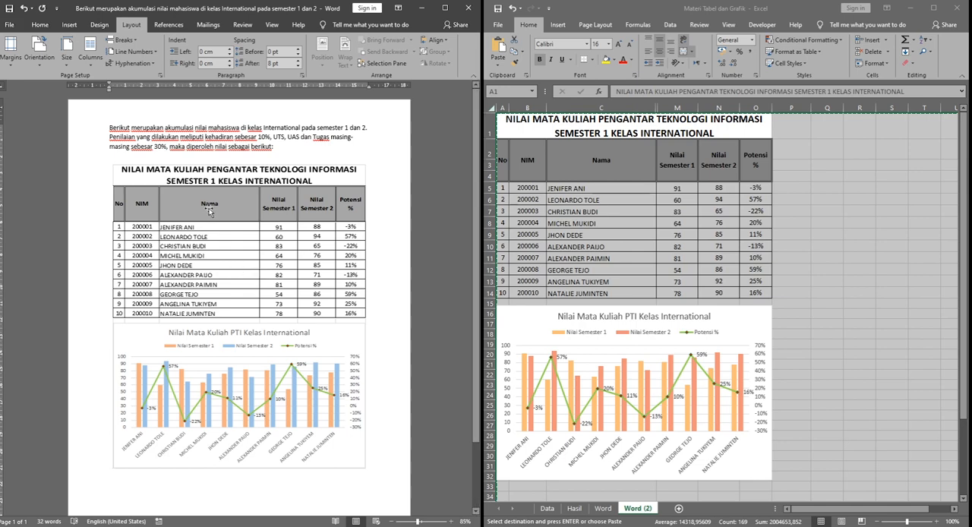
click(205, 24)
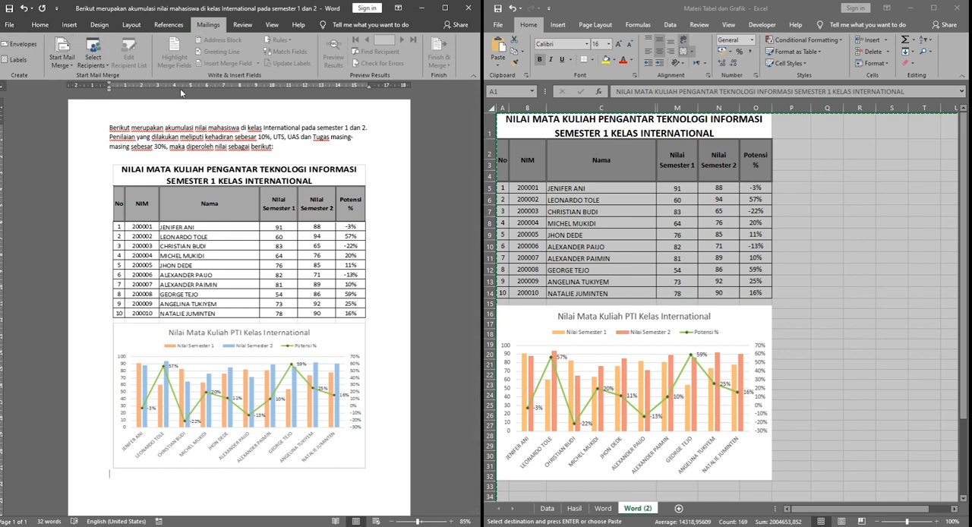
click(169, 24)
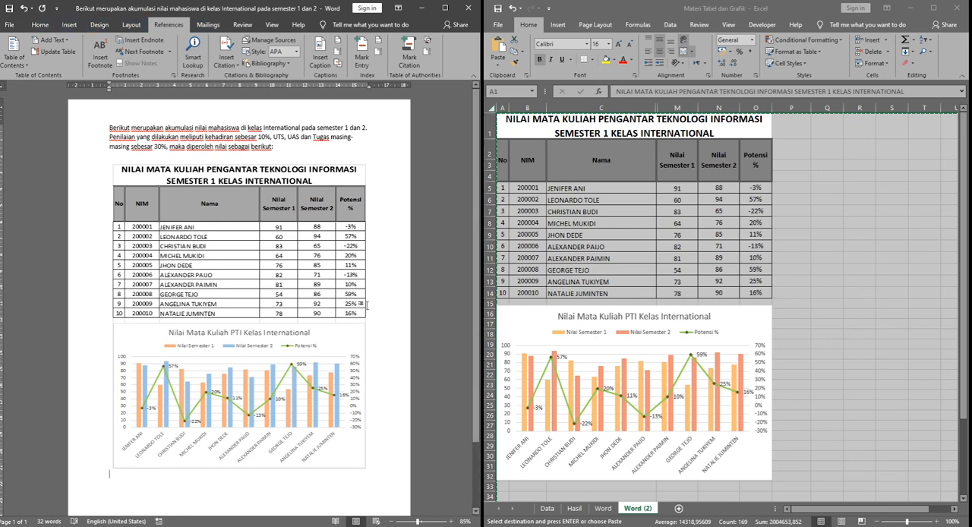